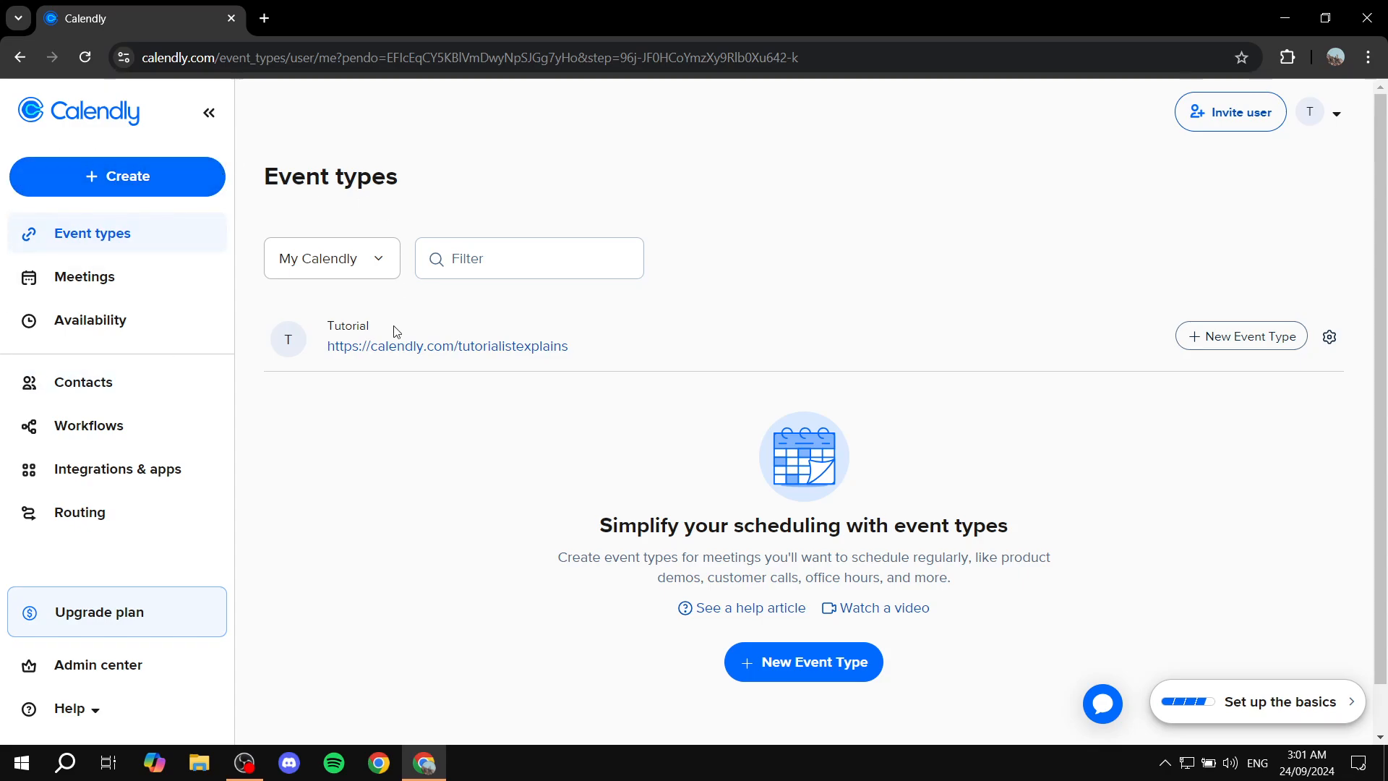
- Start creating a new One-on-One event type
click(149, 172)
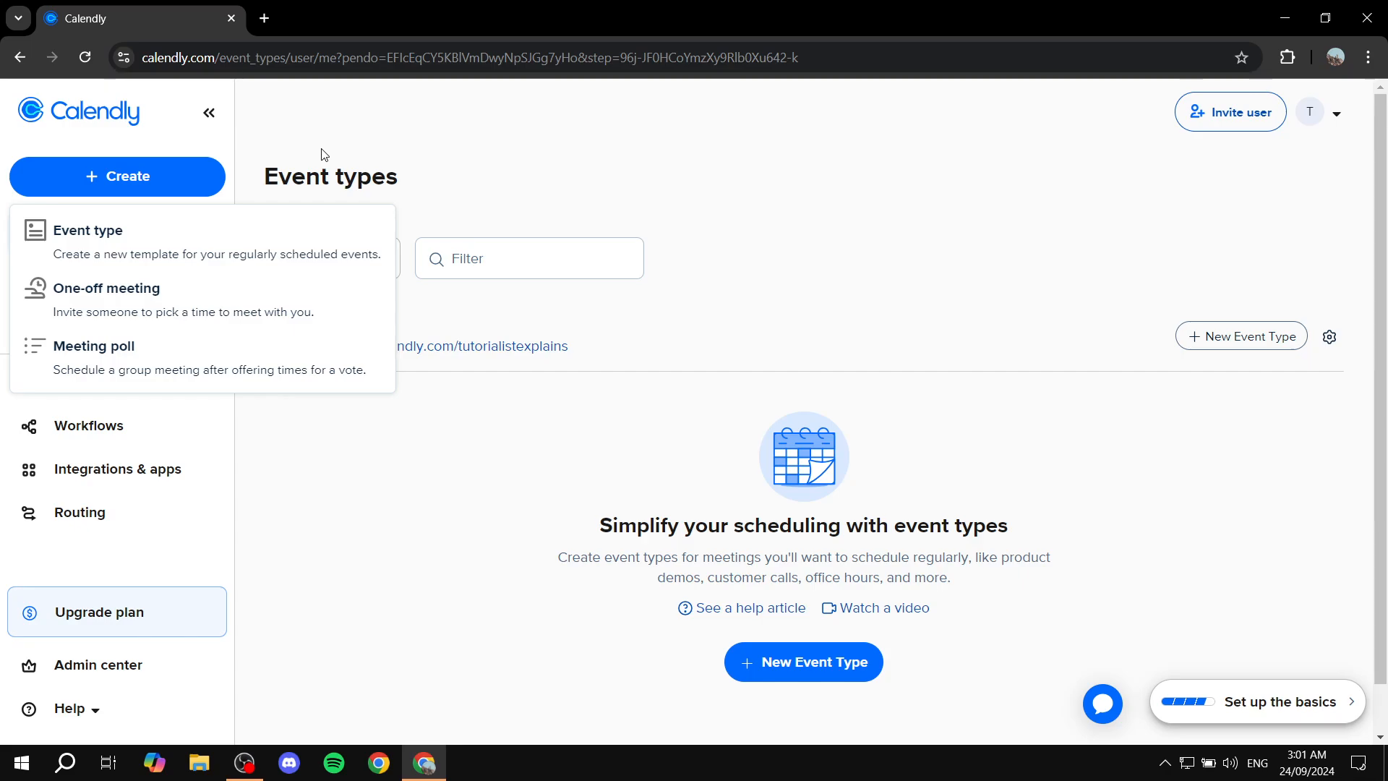
click(120, 239)
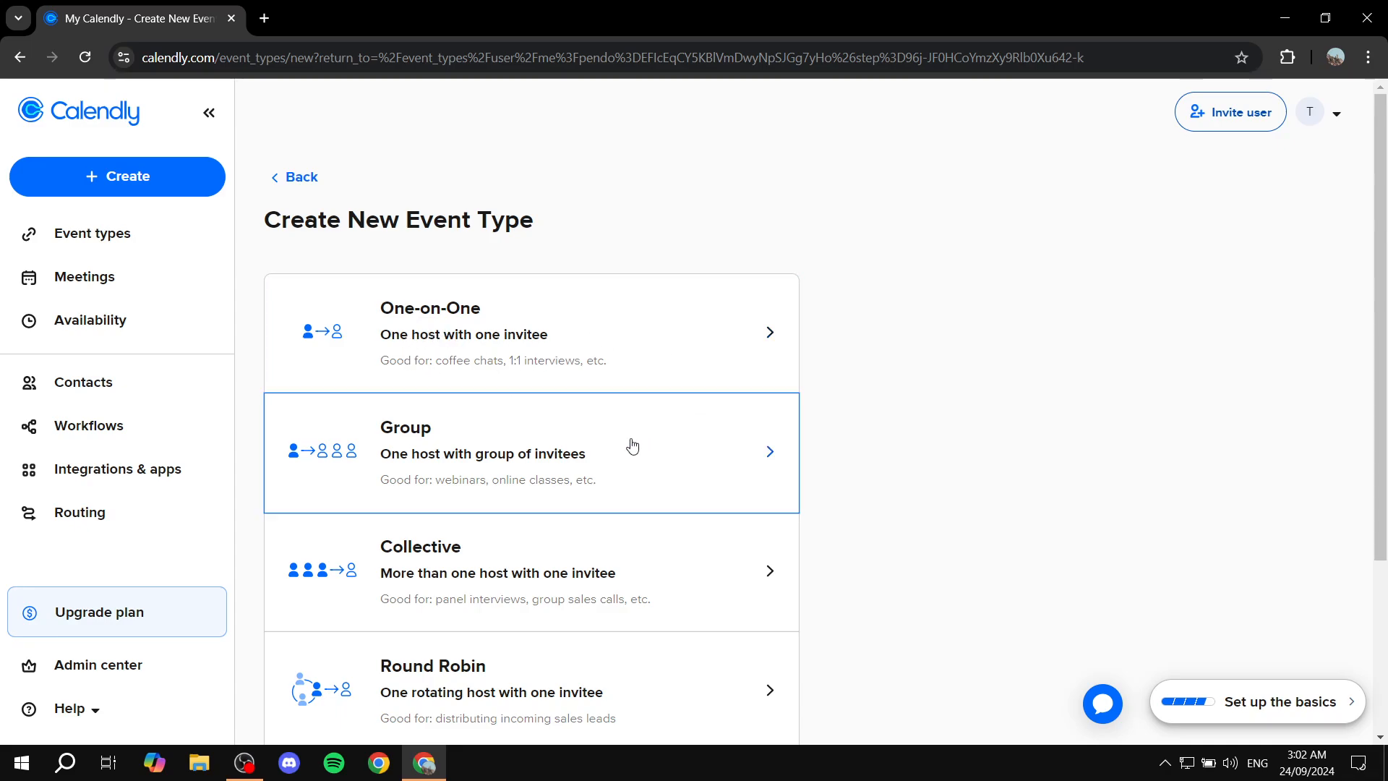
click(425, 450)
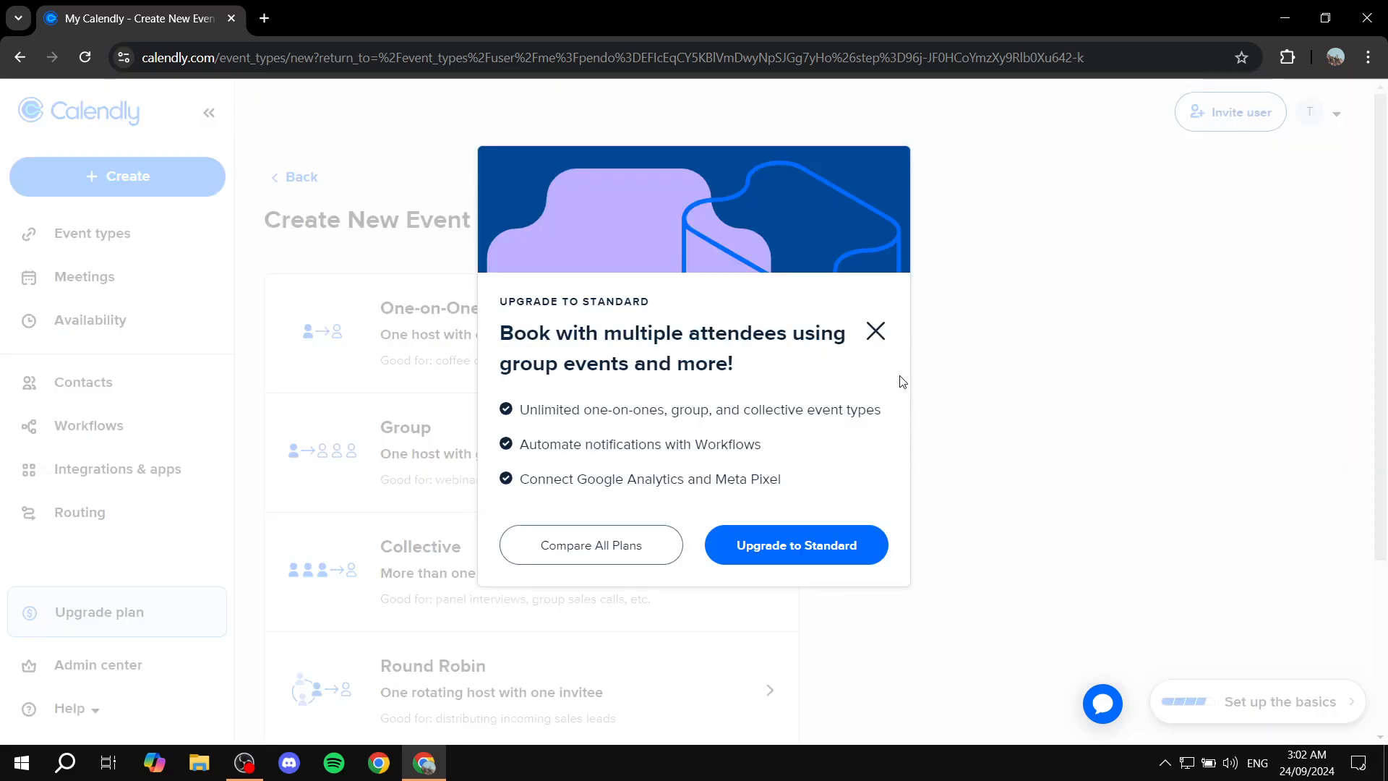
click(874, 332)
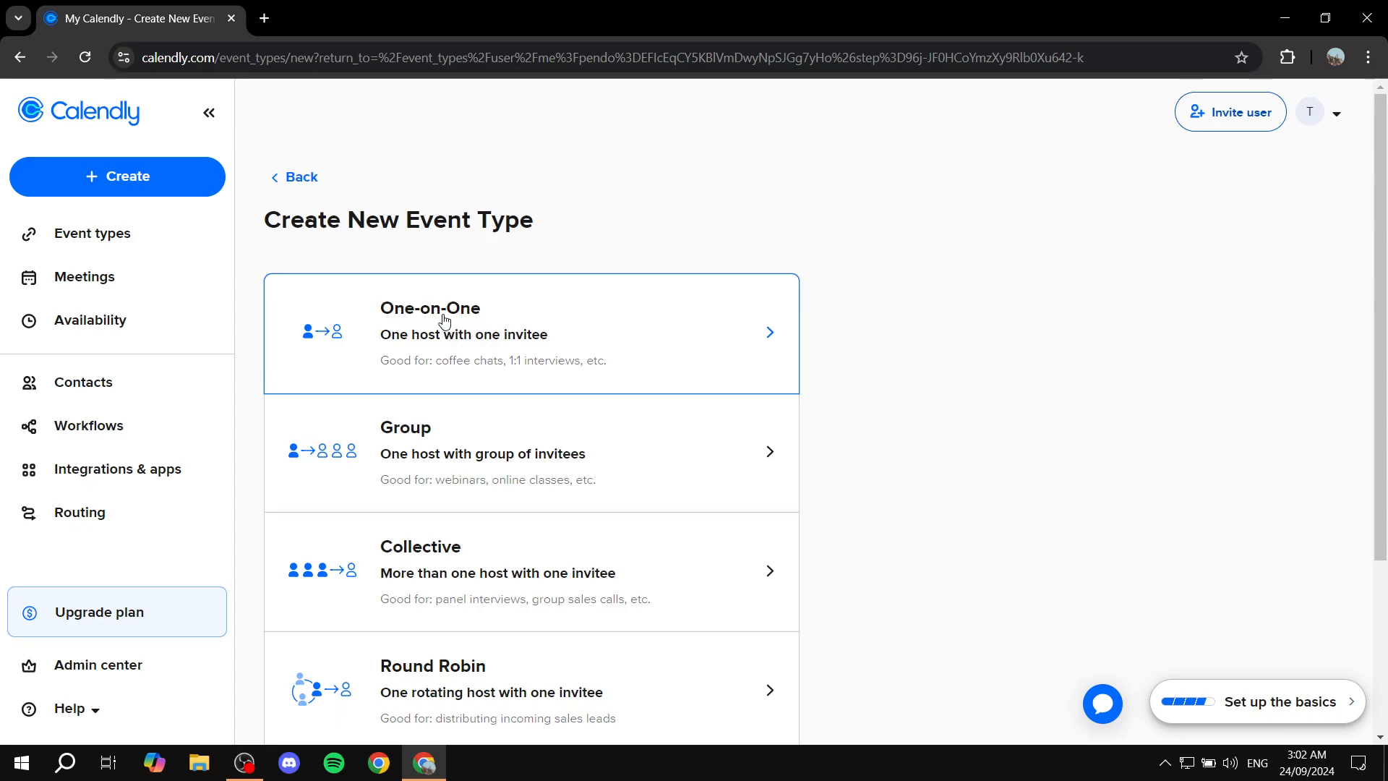
click(570, 347)
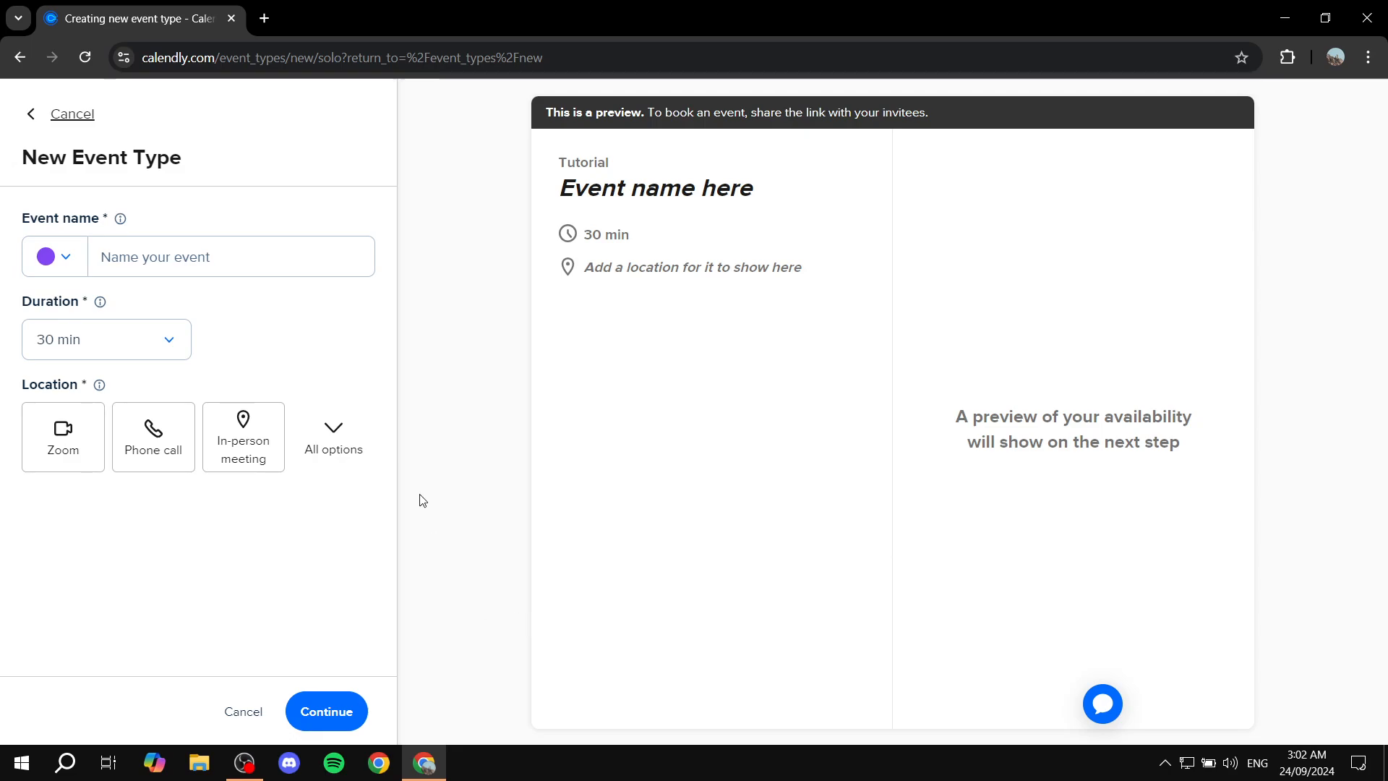
- Name the new event Test Interview and set its color to yellow
click(308, 252)
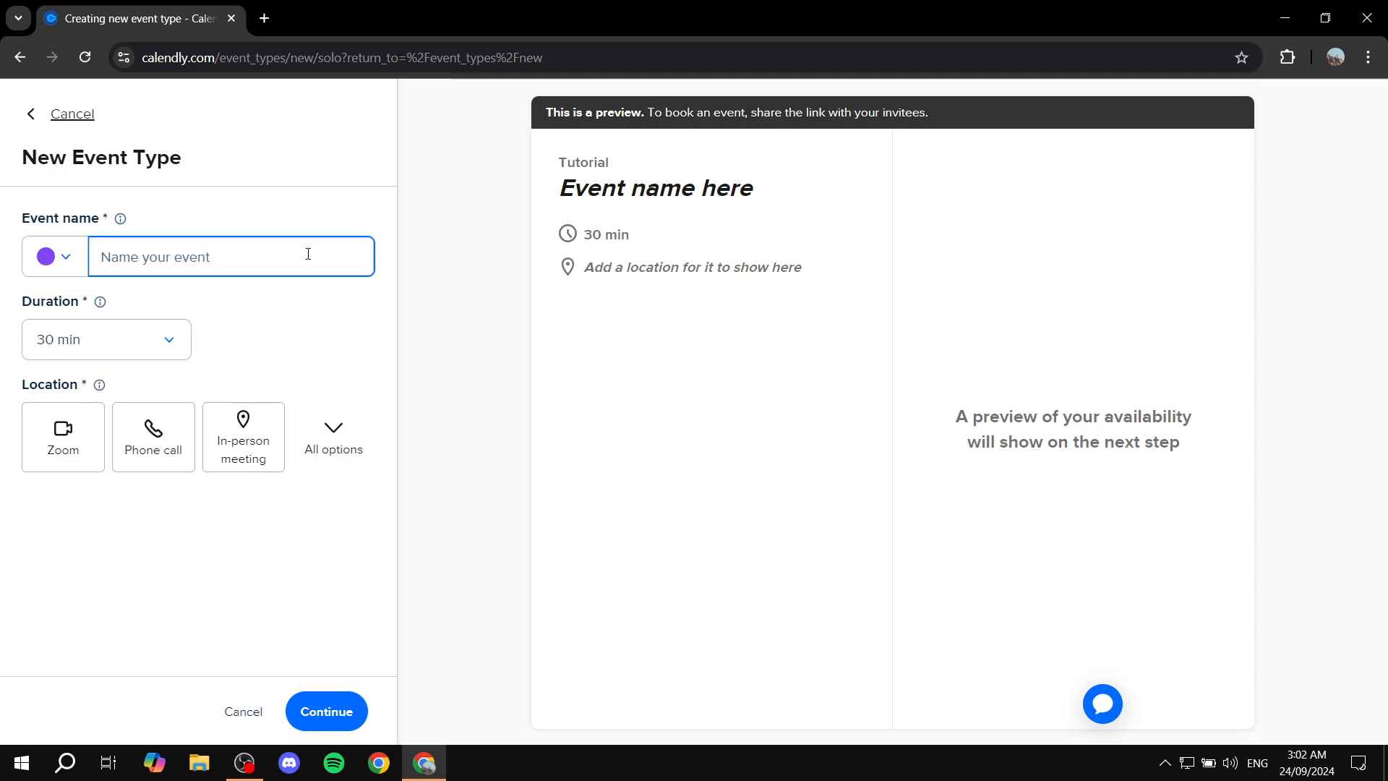
drag(15, 217, 108, 218)
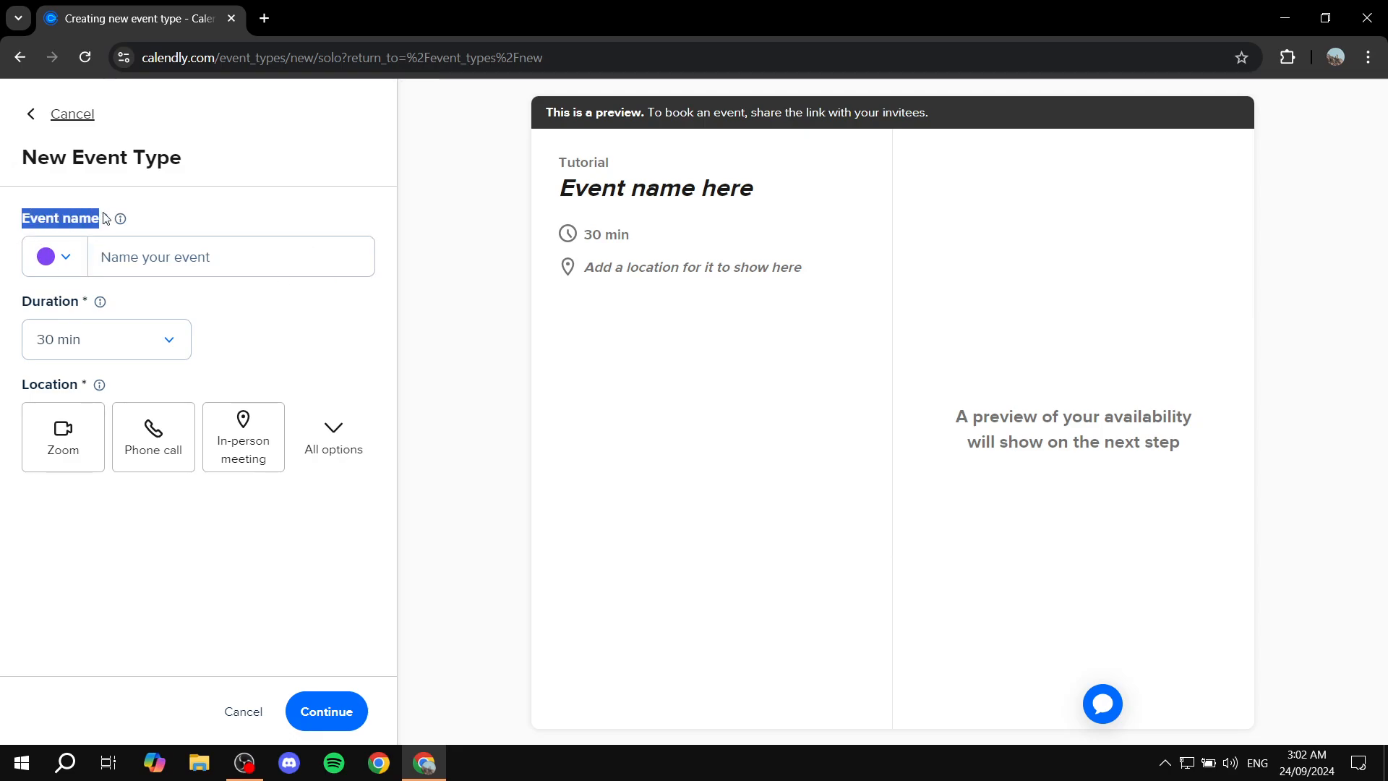
click(158, 218)
click(160, 244)
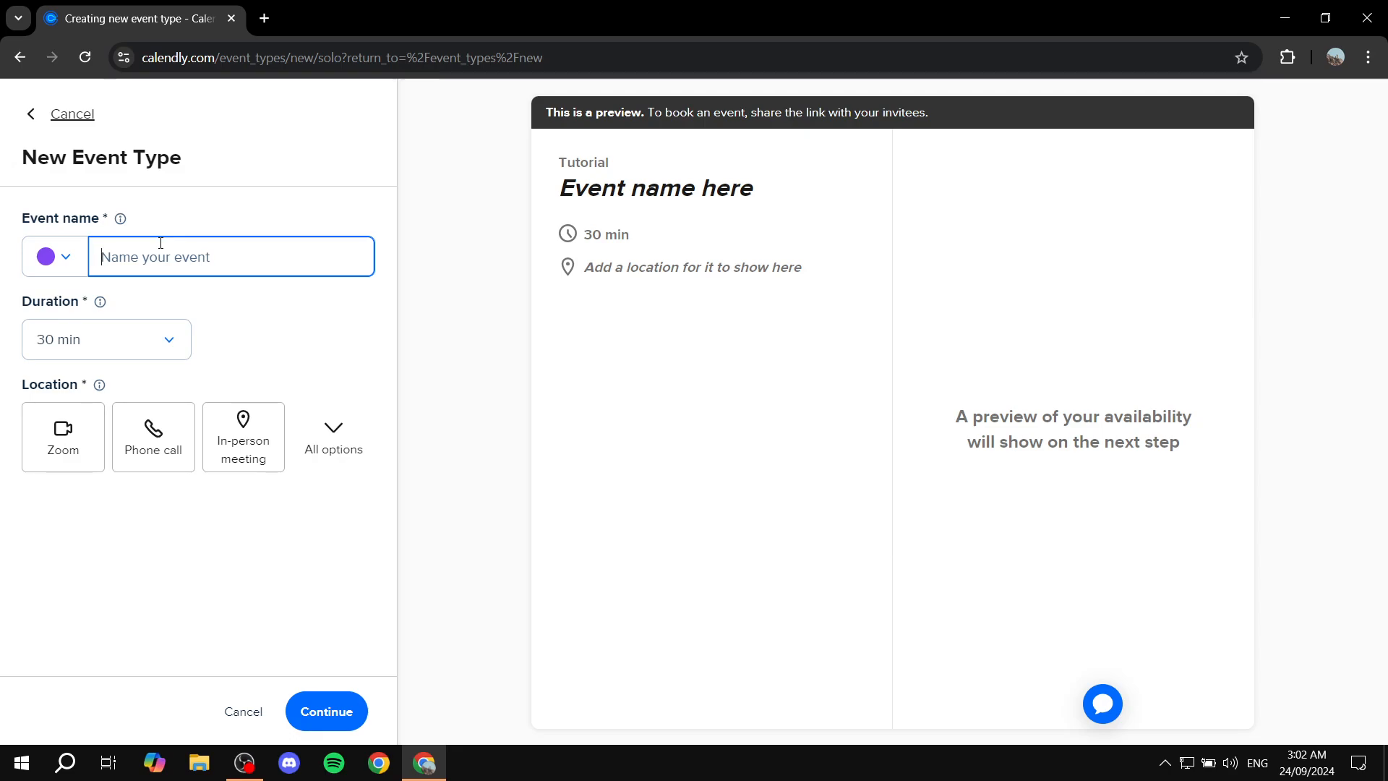
text(Test Interview)
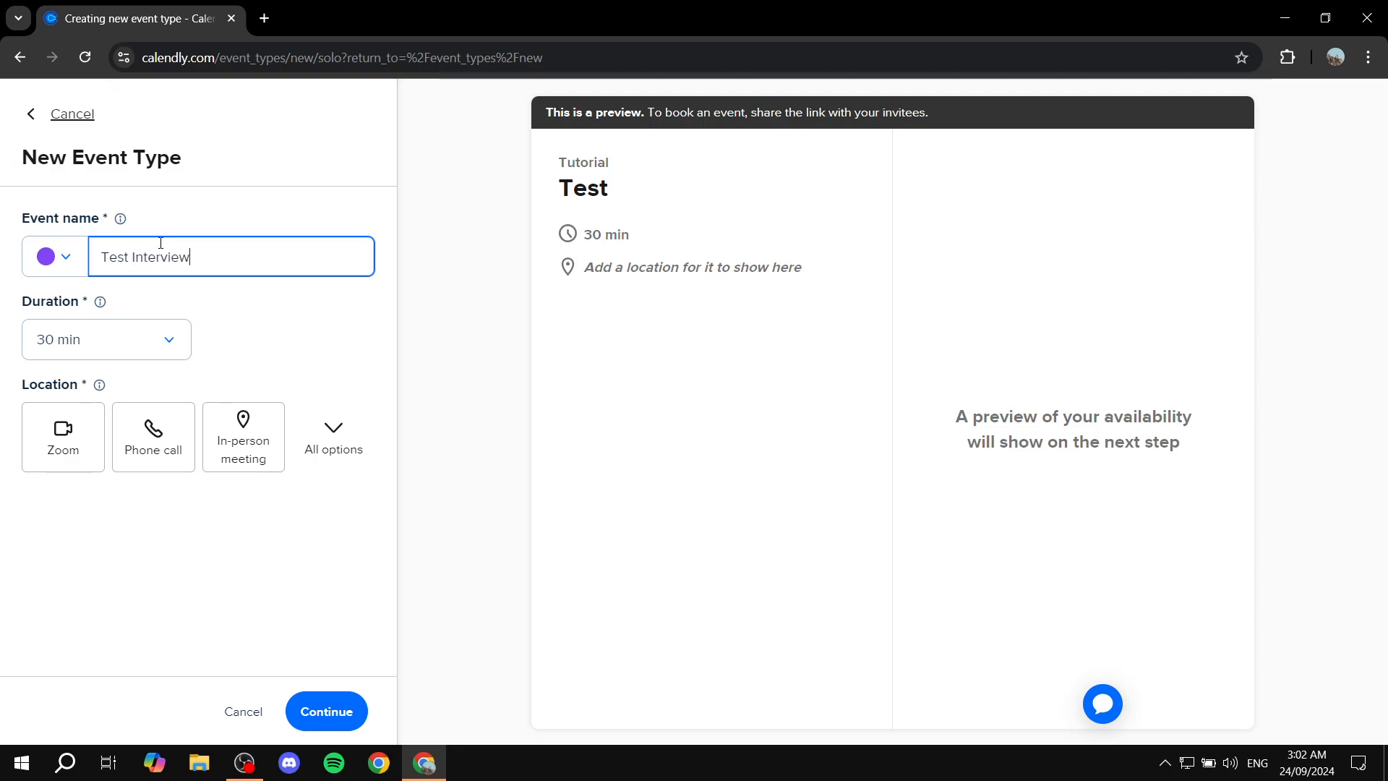
click(65, 260)
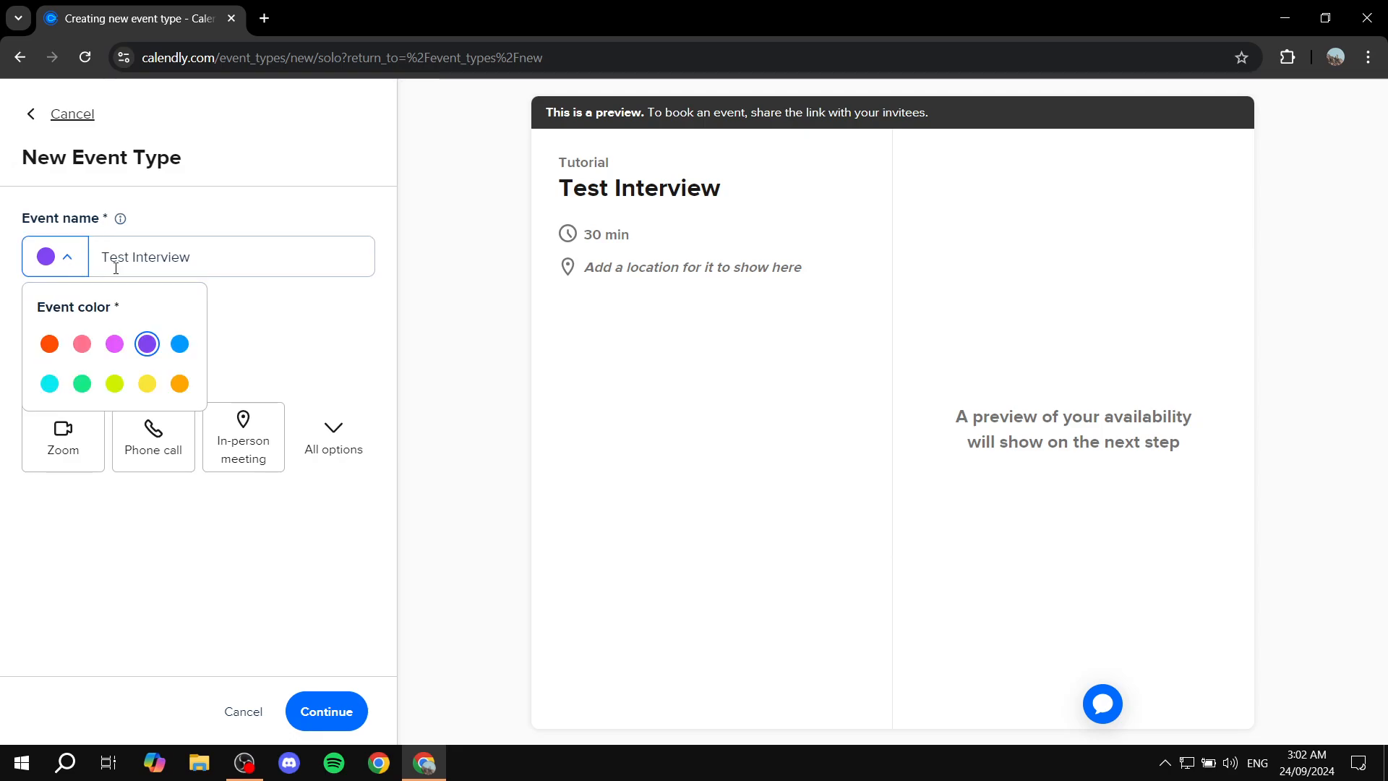
click(151, 384)
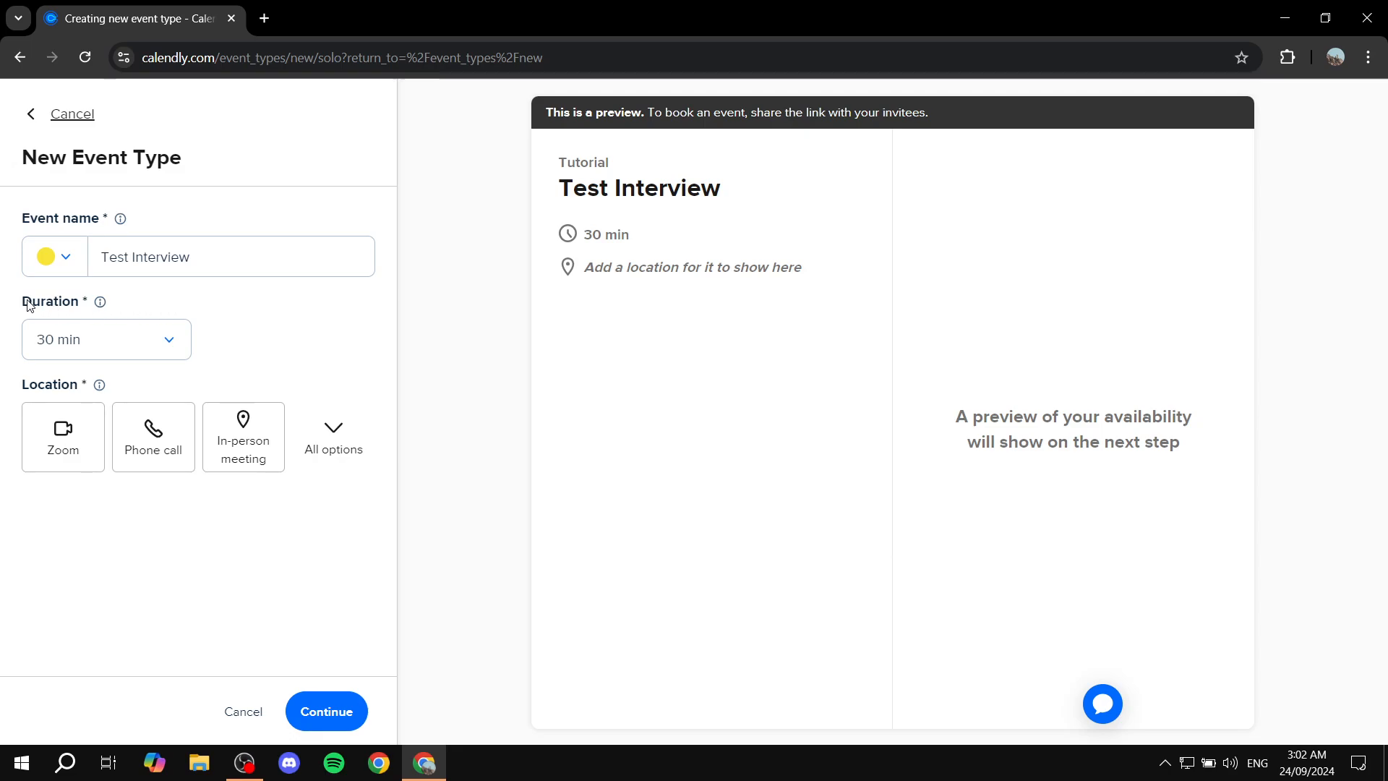
- Set the event's duration to 45 min
drag(24, 307, 96, 304)
click(172, 302)
click(166, 341)
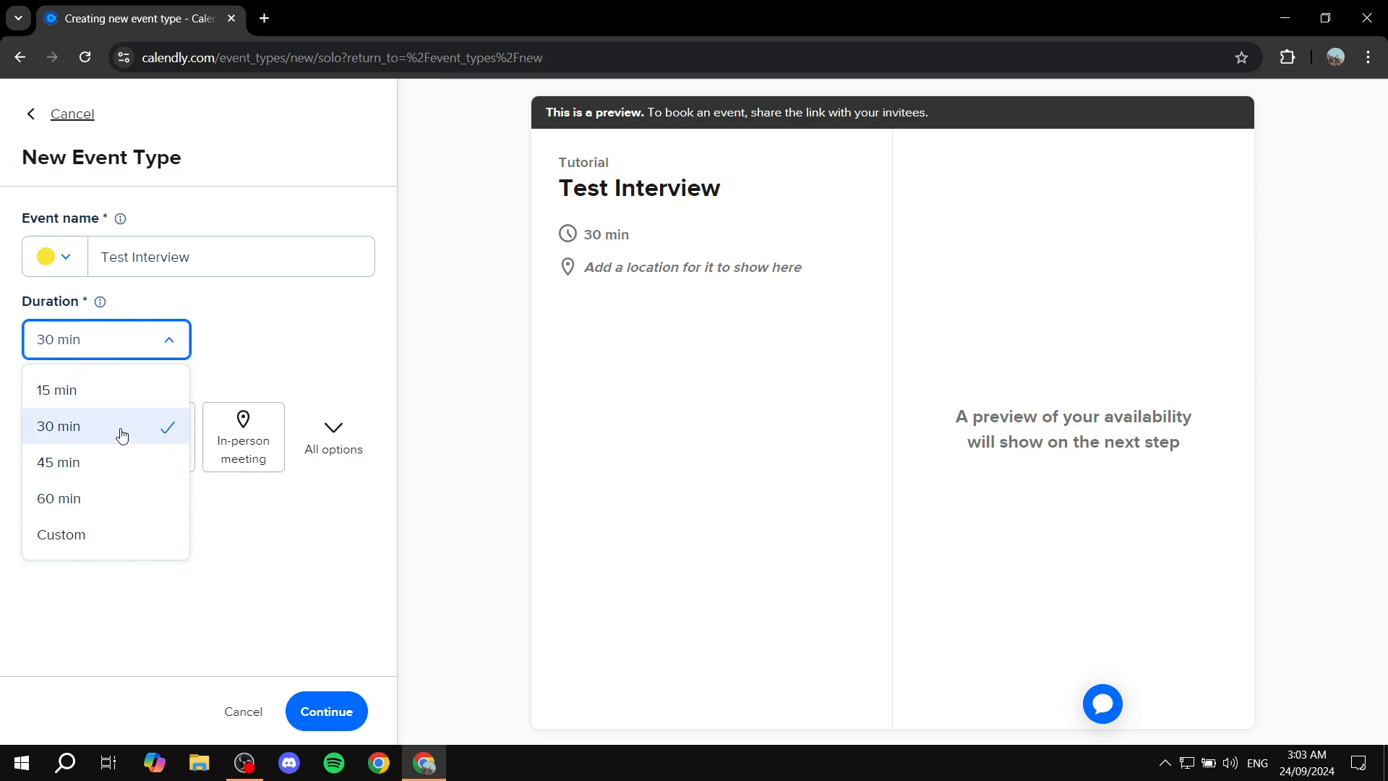
click(57, 464)
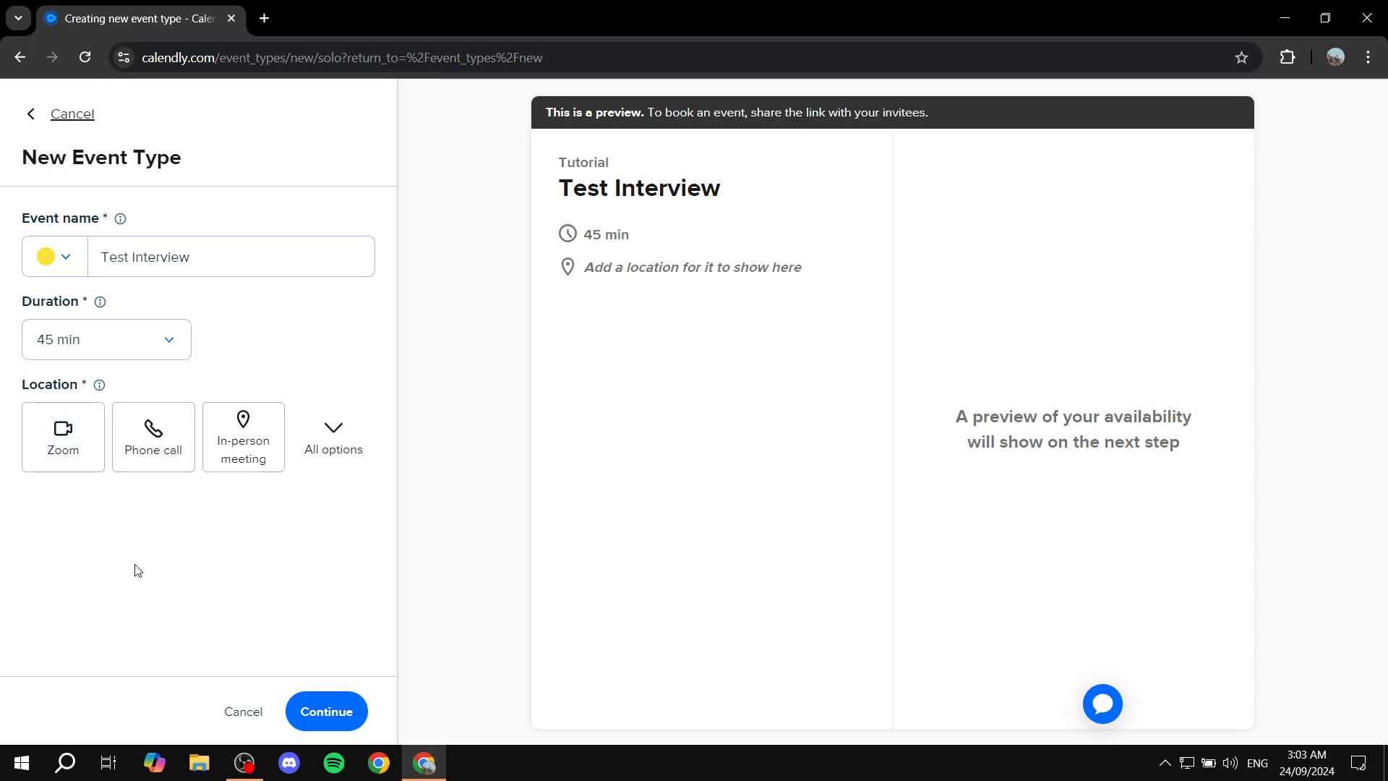
- Try Zoom as the event's location and remove it again
click(133, 384)
drag(847, 271, 587, 302)
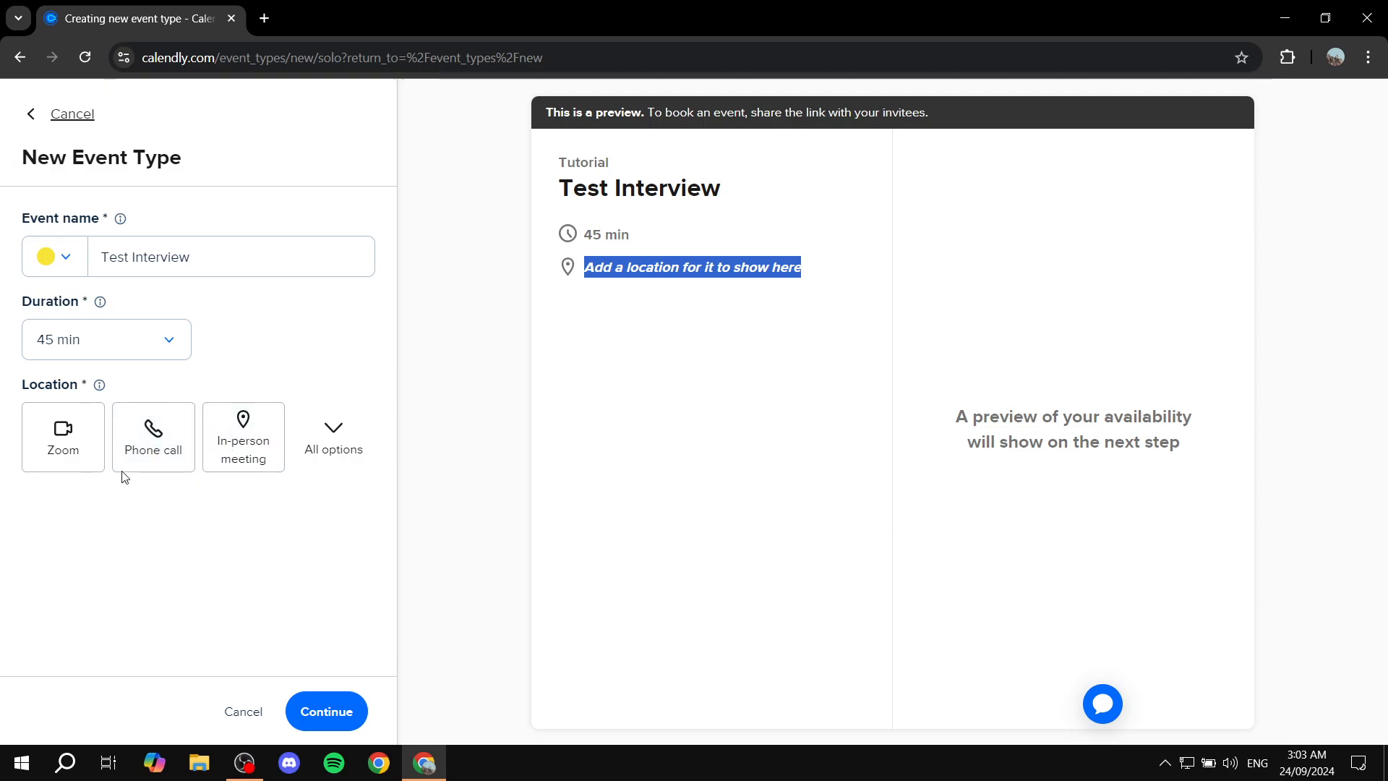
click(64, 450)
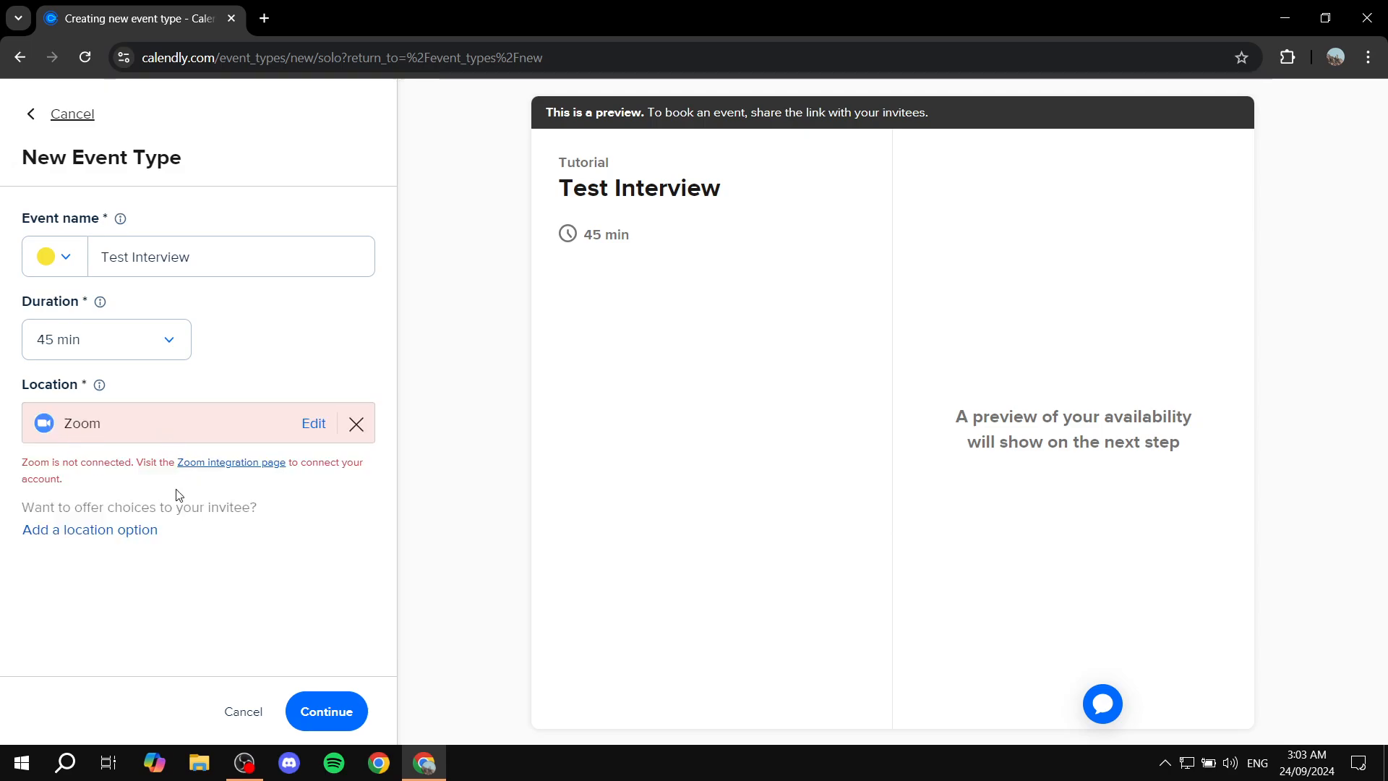
click(357, 425)
- Try Ask invitee as the event's location and remove that choice again
click(334, 437)
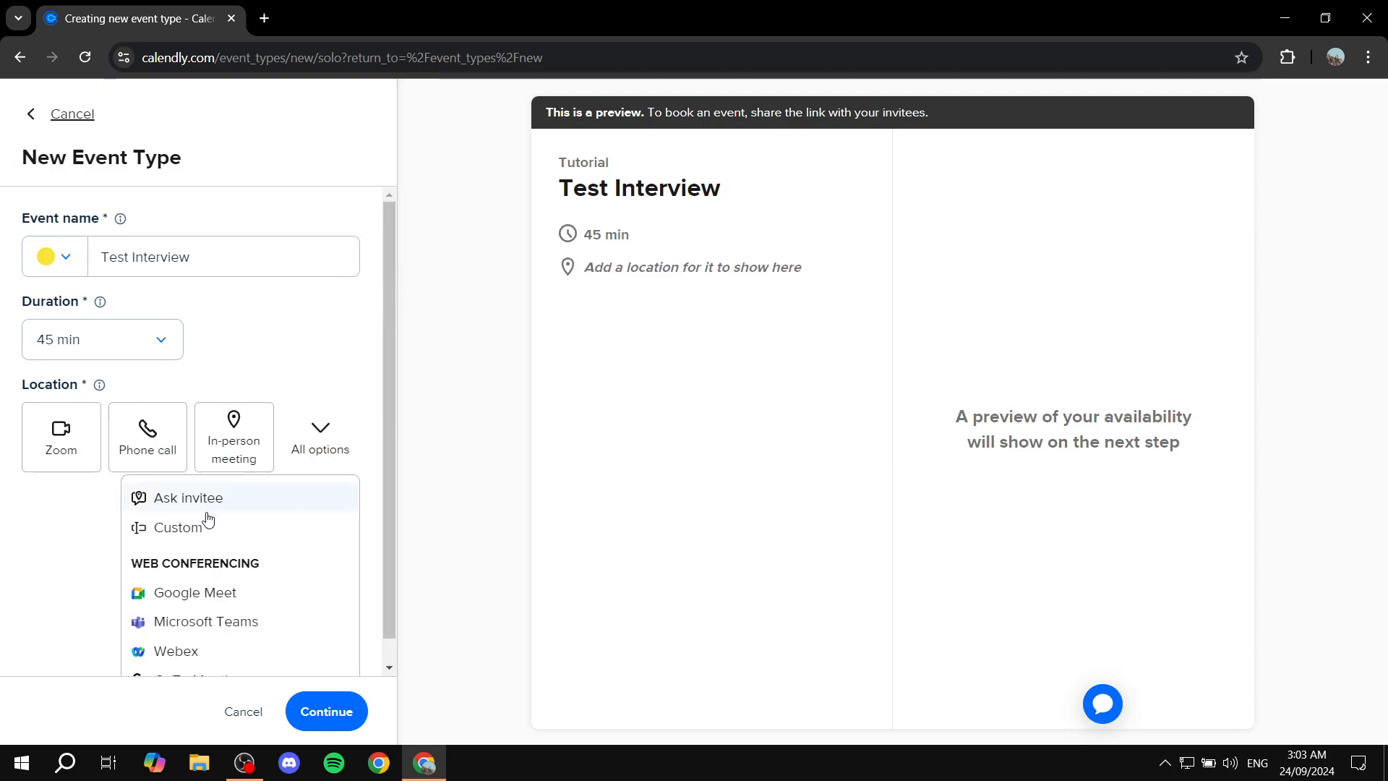
scroll(191, 528, down, 1)
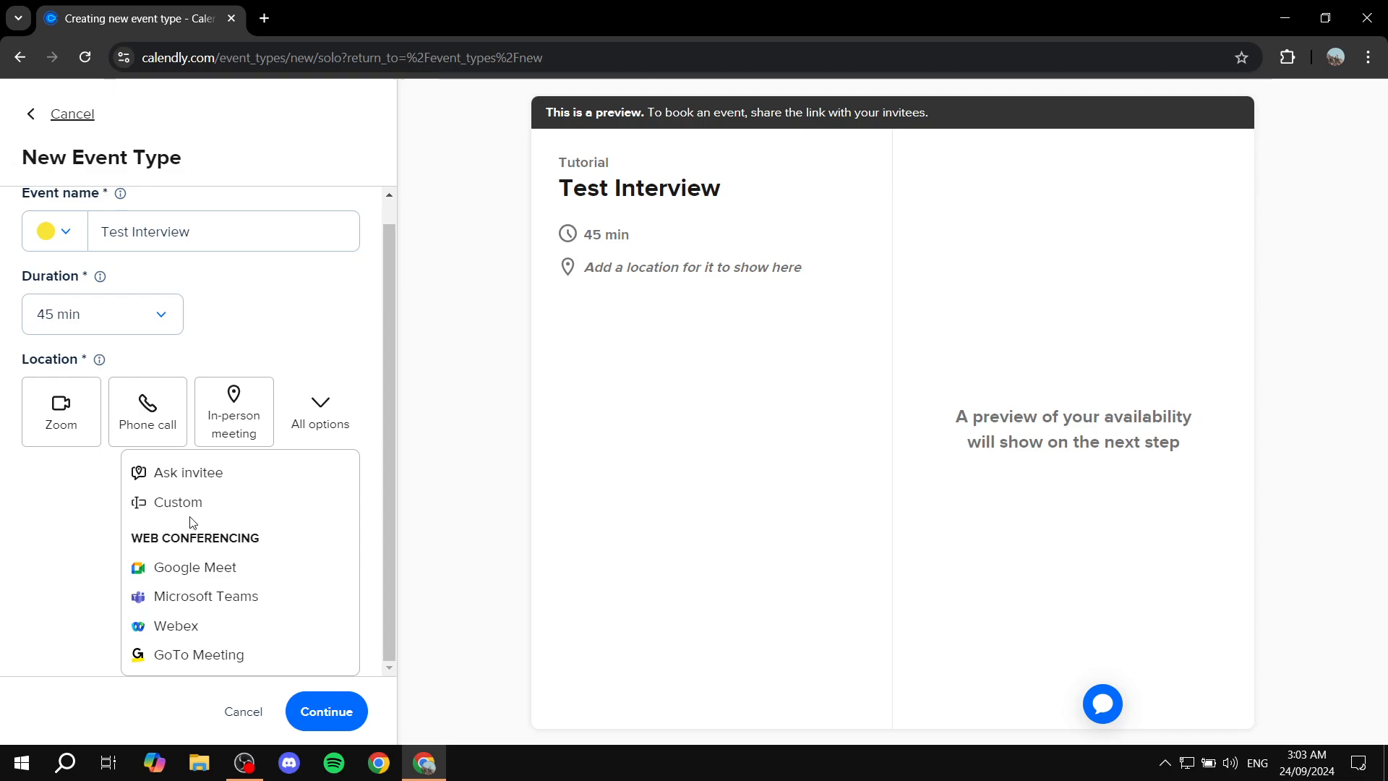
click(183, 477)
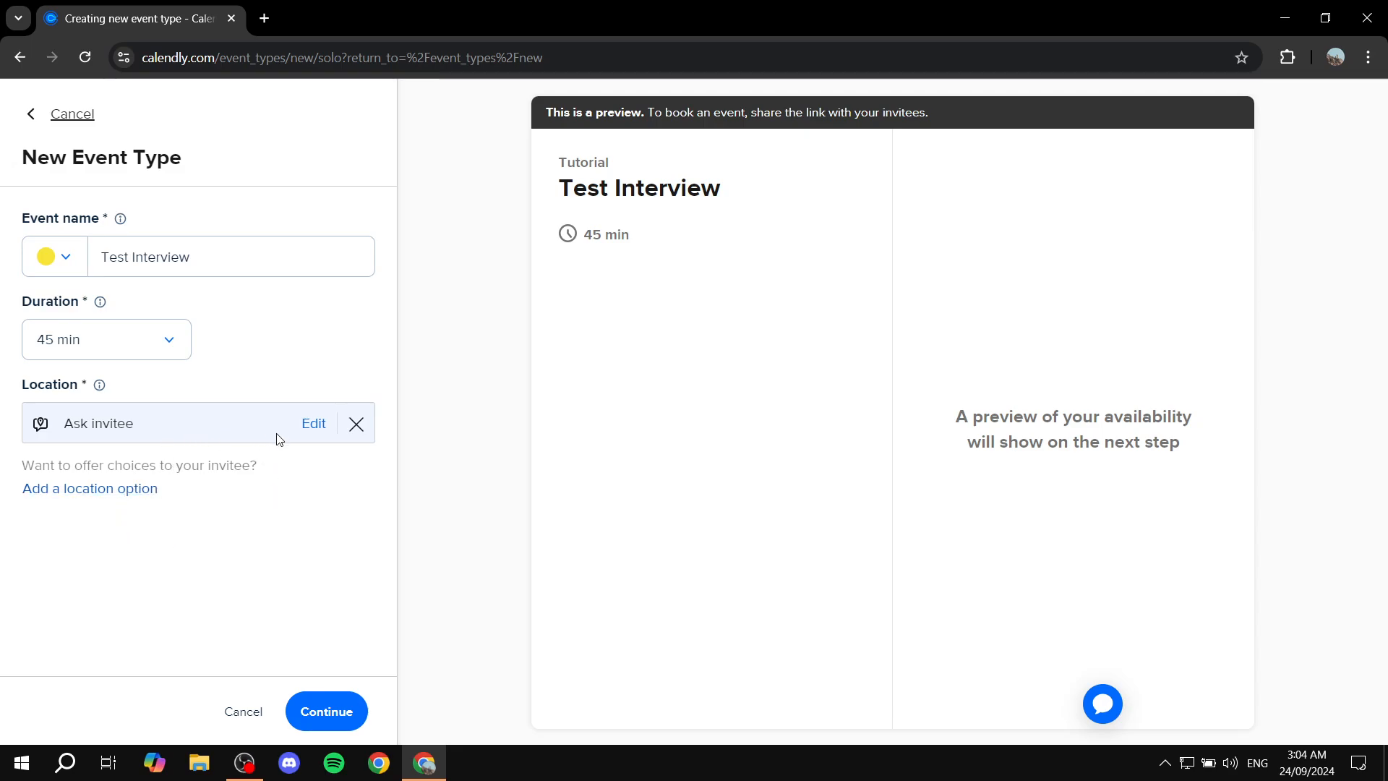
drag(115, 426, 222, 443)
click(188, 433)
click(356, 424)
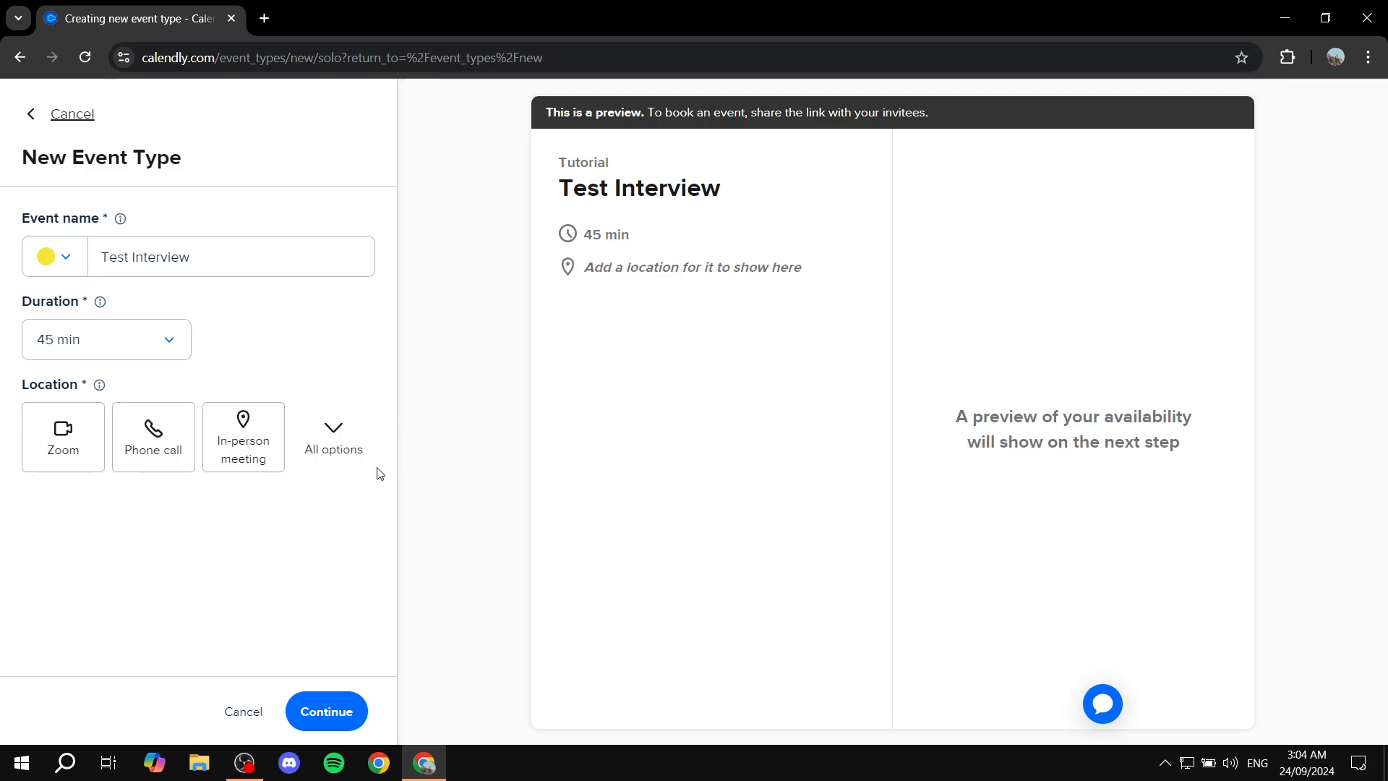
click(340, 439)
double_click(323, 440)
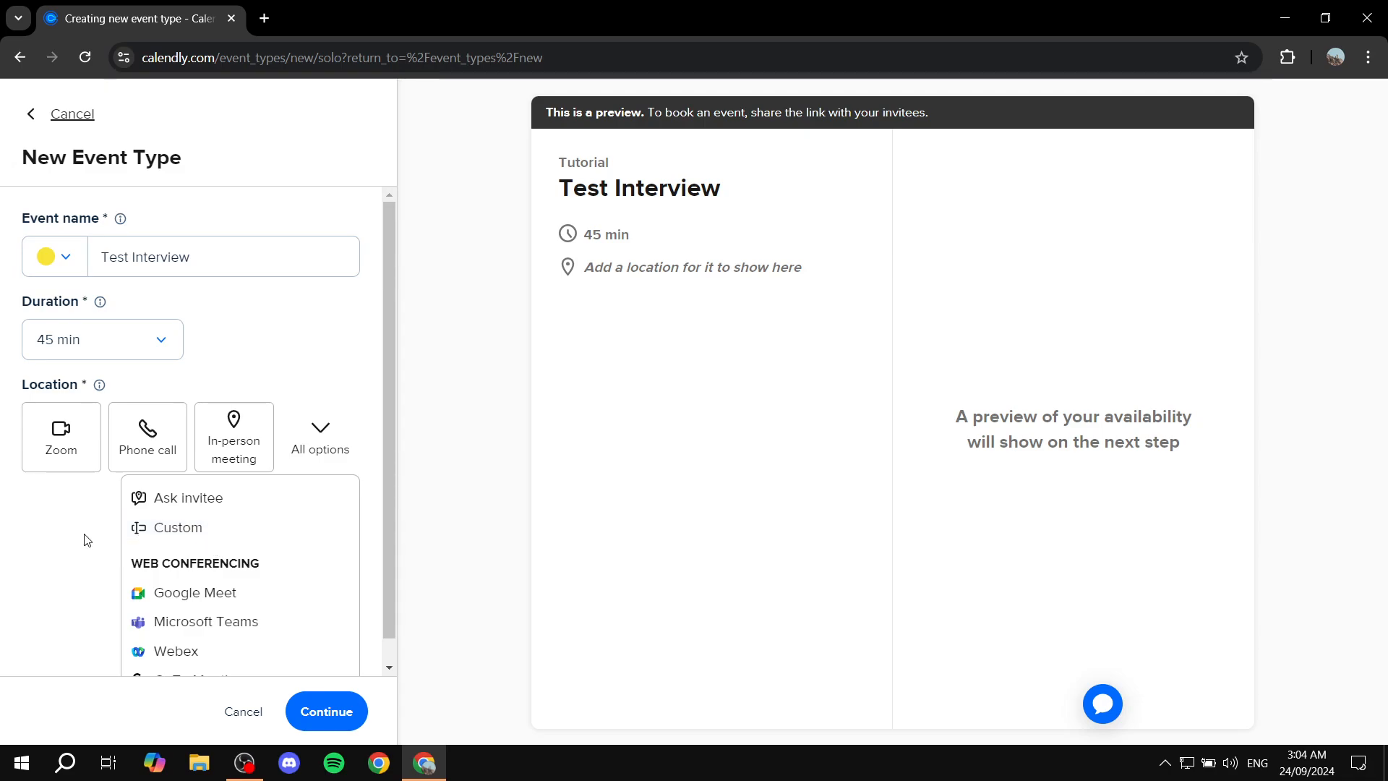
click(325, 434)
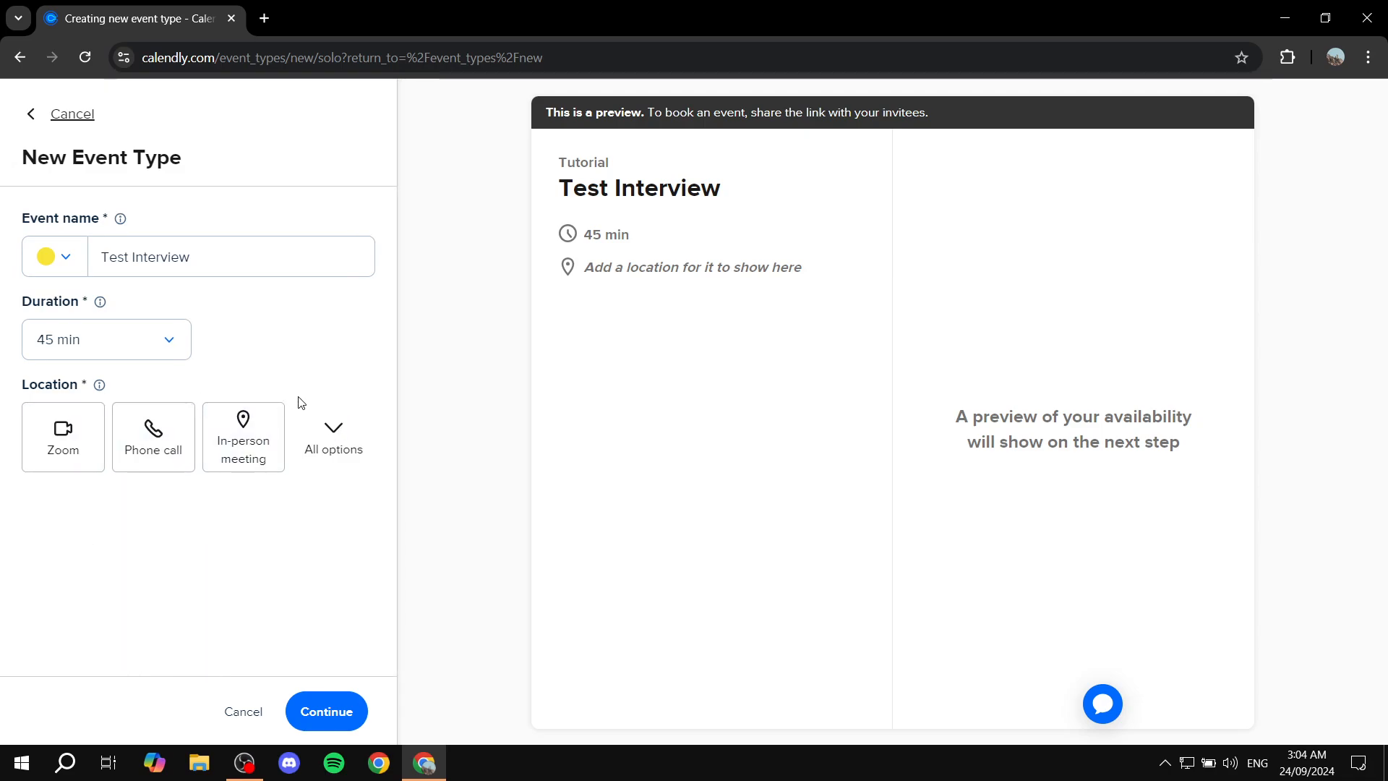
click(329, 432)
click(329, 432)
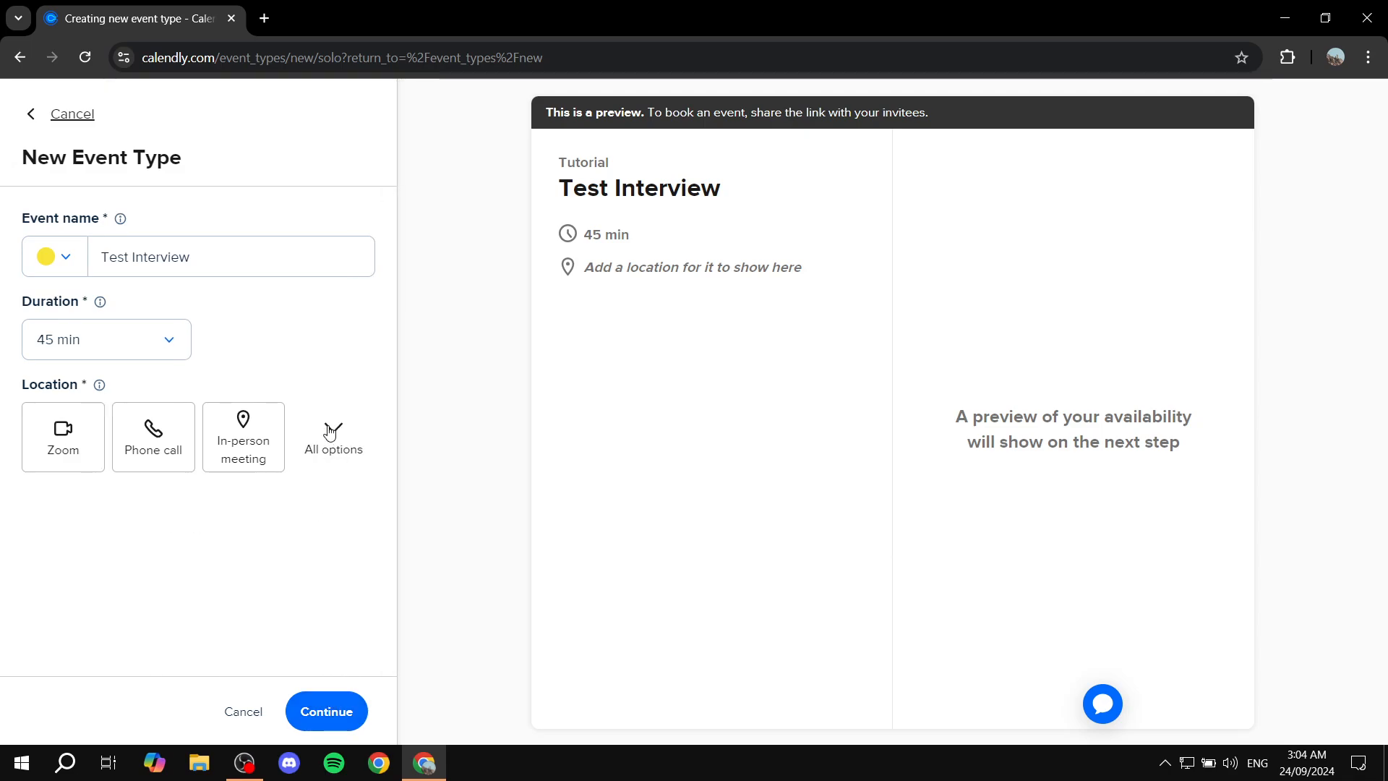
- Create the Test Interview event type without a location and dismiss the notice about sharing it
click(348, 716)
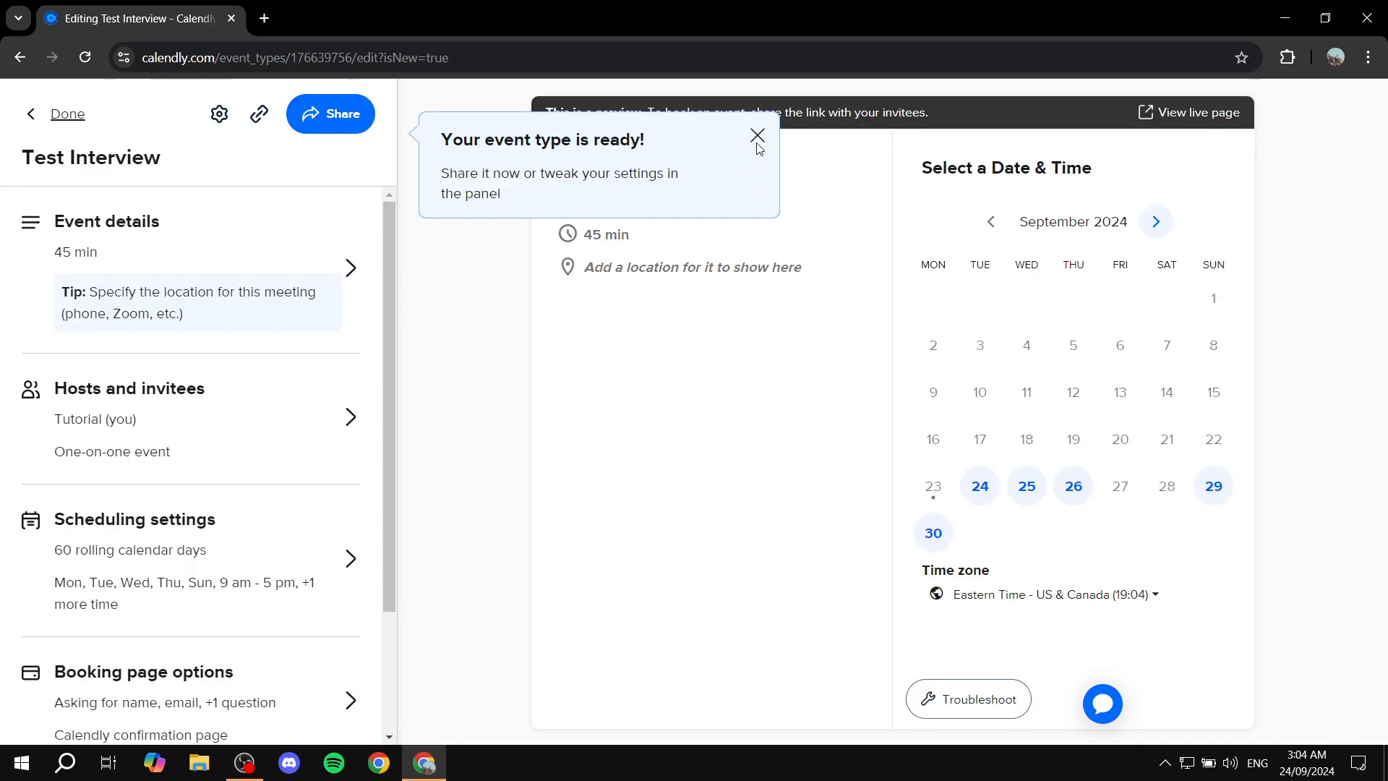
click(757, 136)
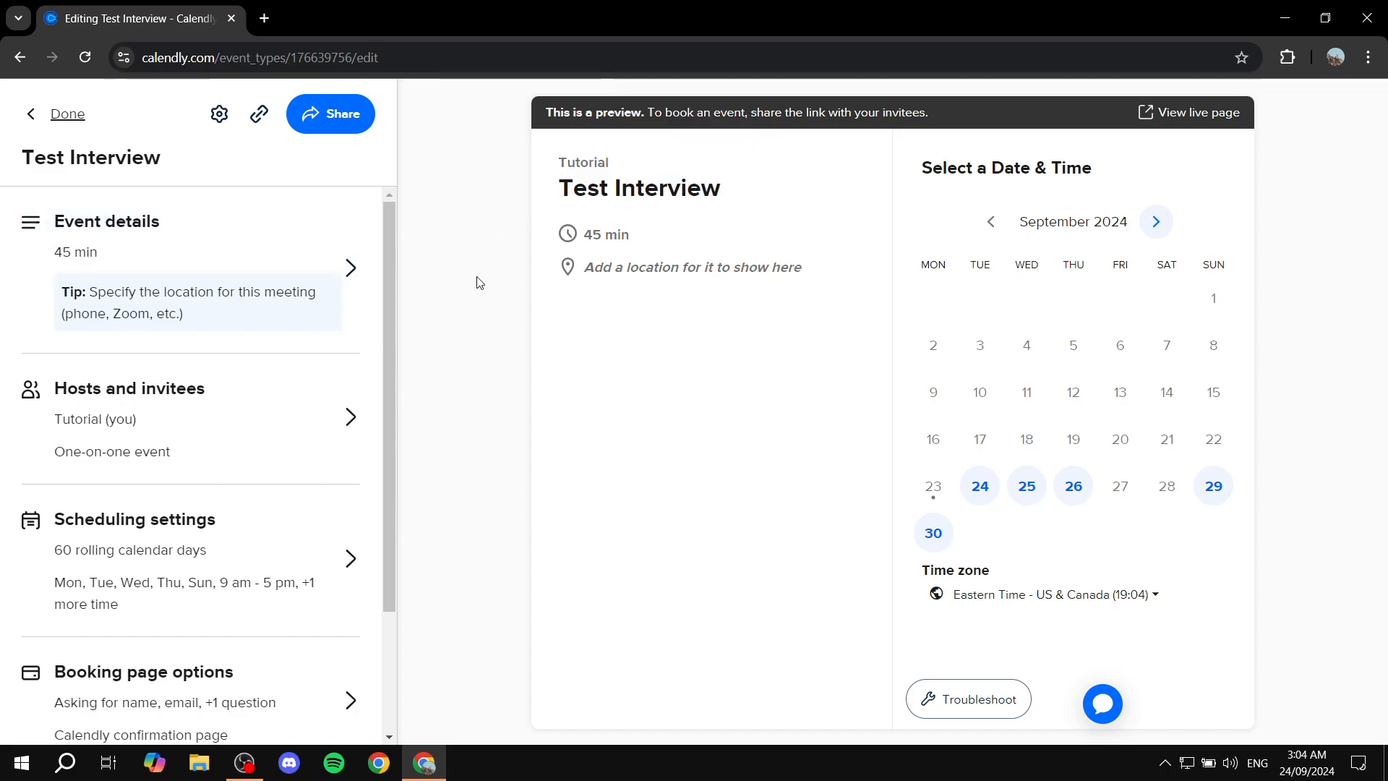
- Examine the event details, including the description and instructions field, and return to the event type summary
scroll(217, 223, down, 1)
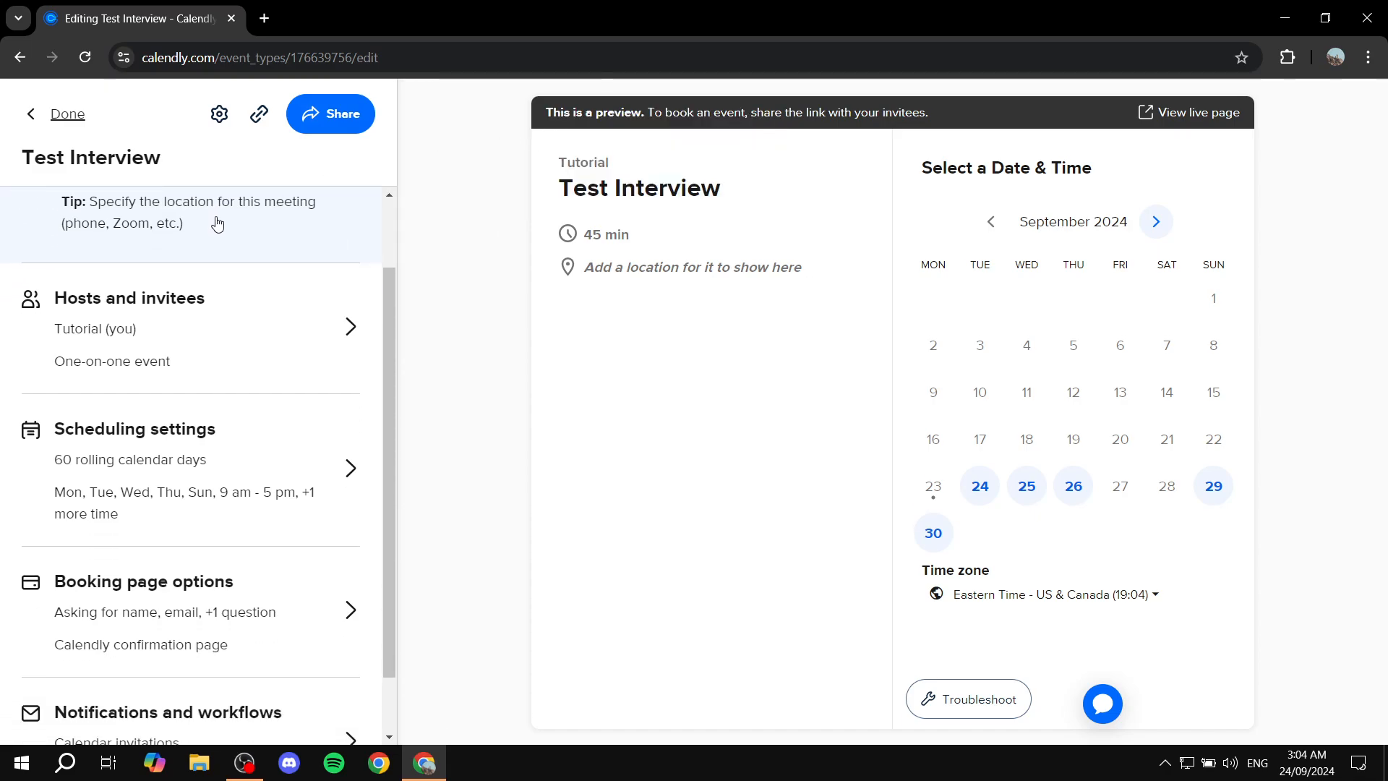
scroll(217, 223, up, 1)
click(248, 270)
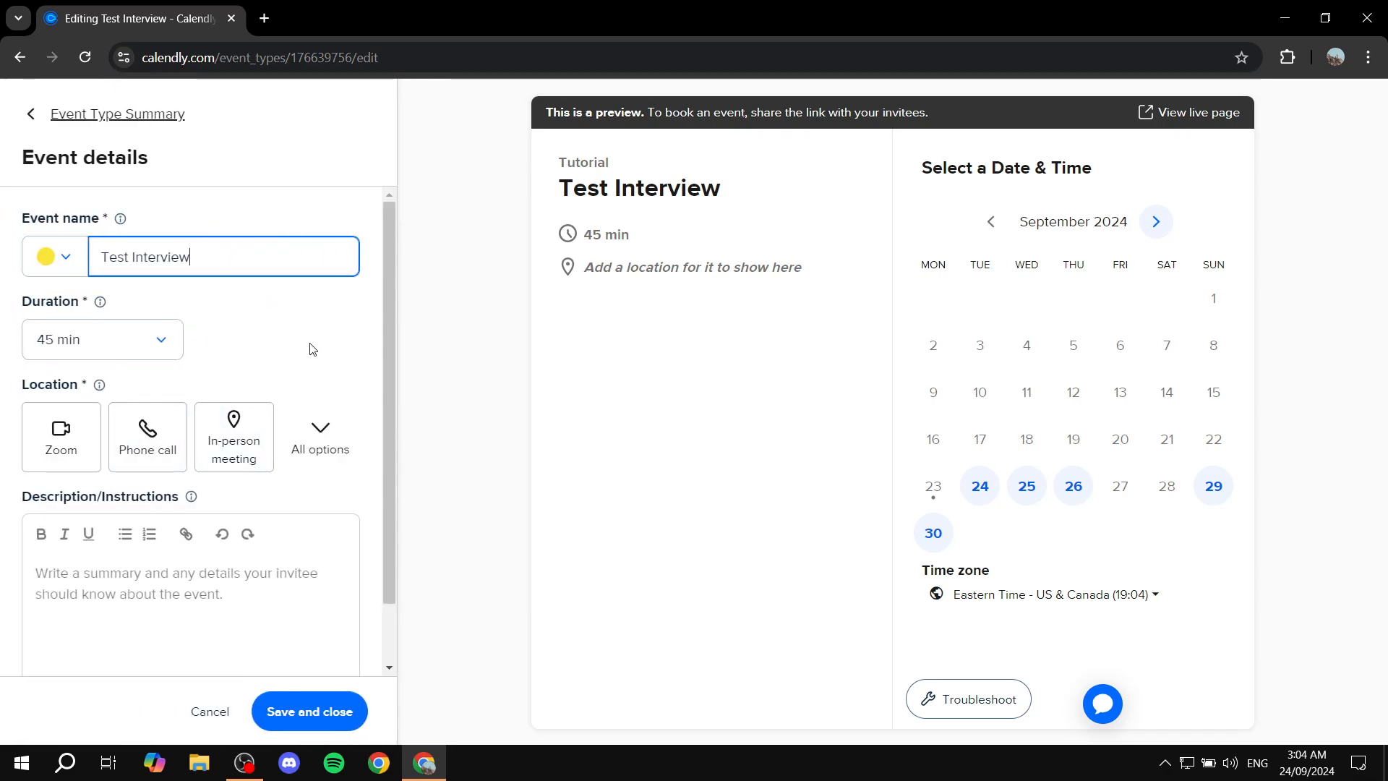
scroll(209, 348, down, 1)
click(171, 538)
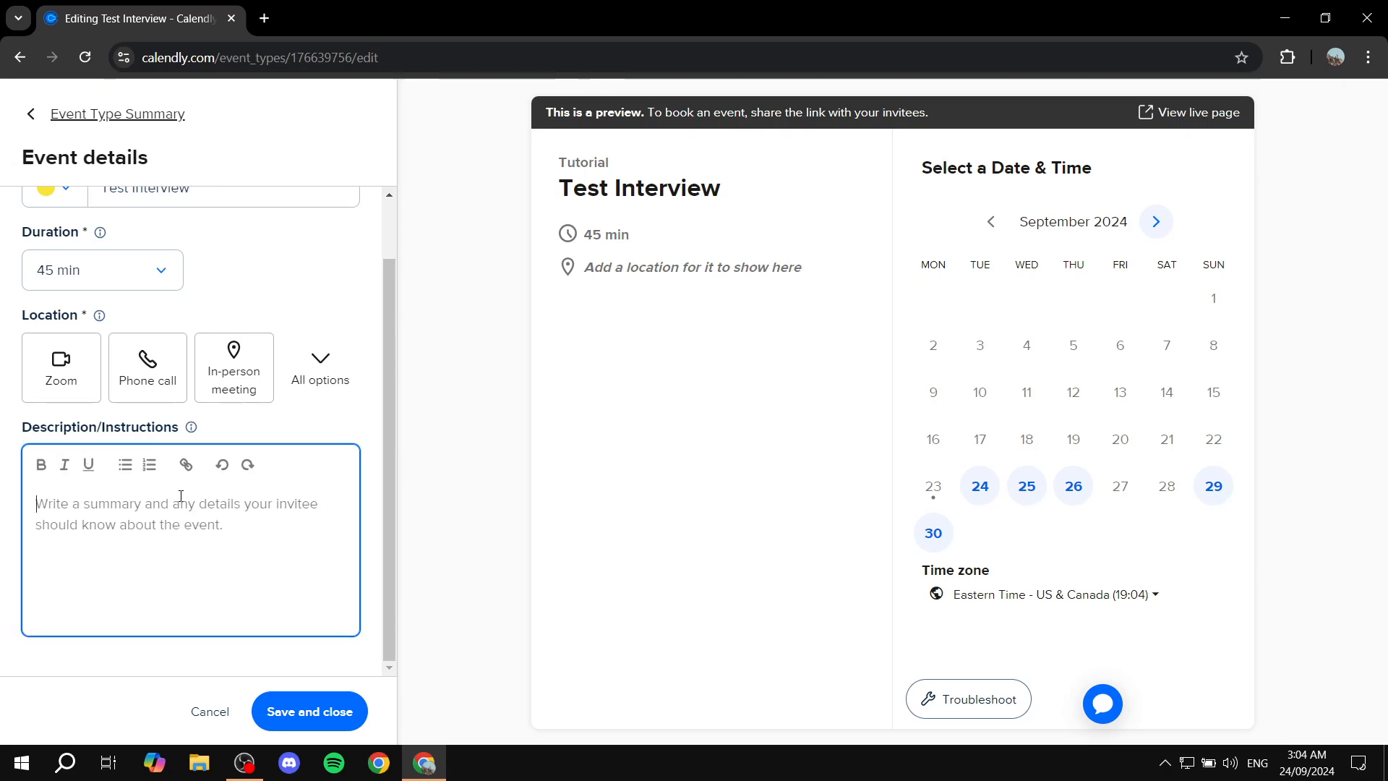
drag(102, 427, 181, 425)
click(251, 417)
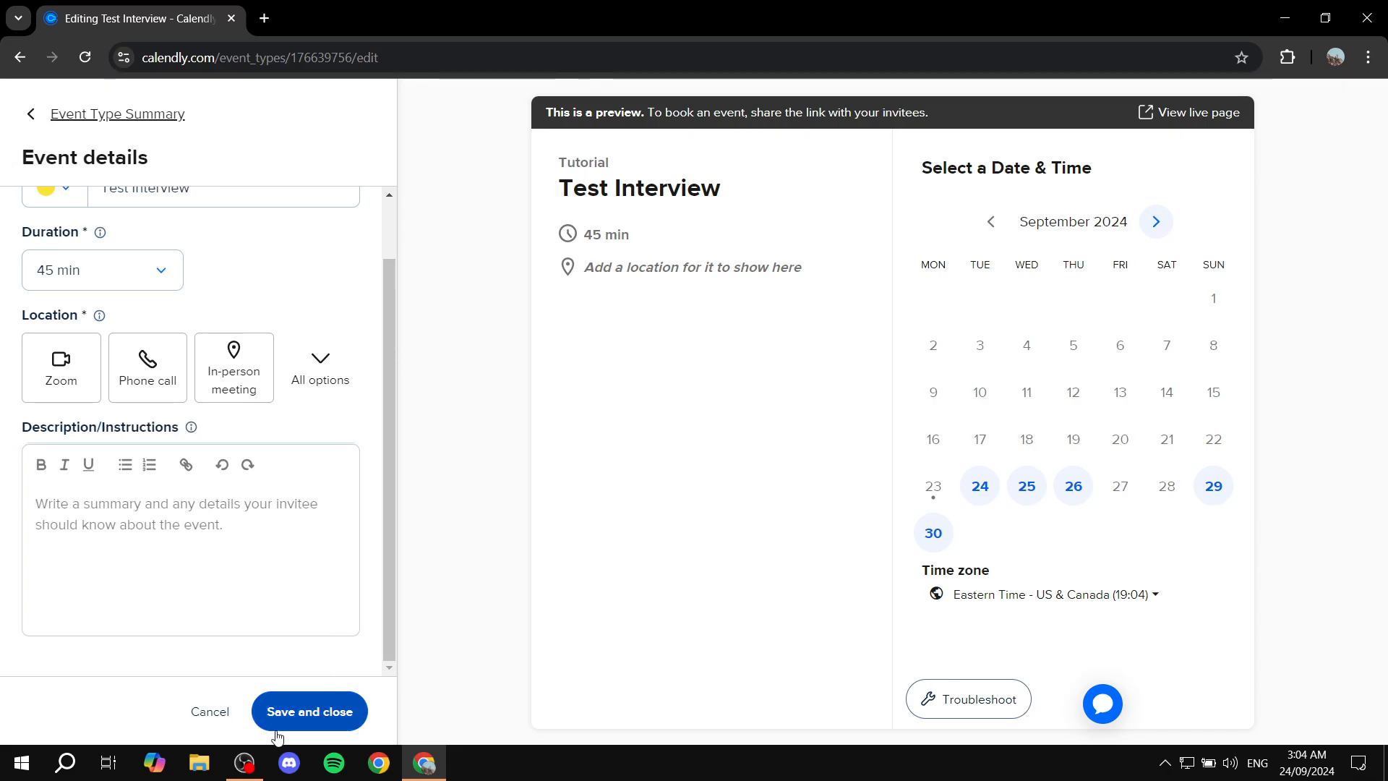
scroll(179, 445, up, 1)
click(28, 116)
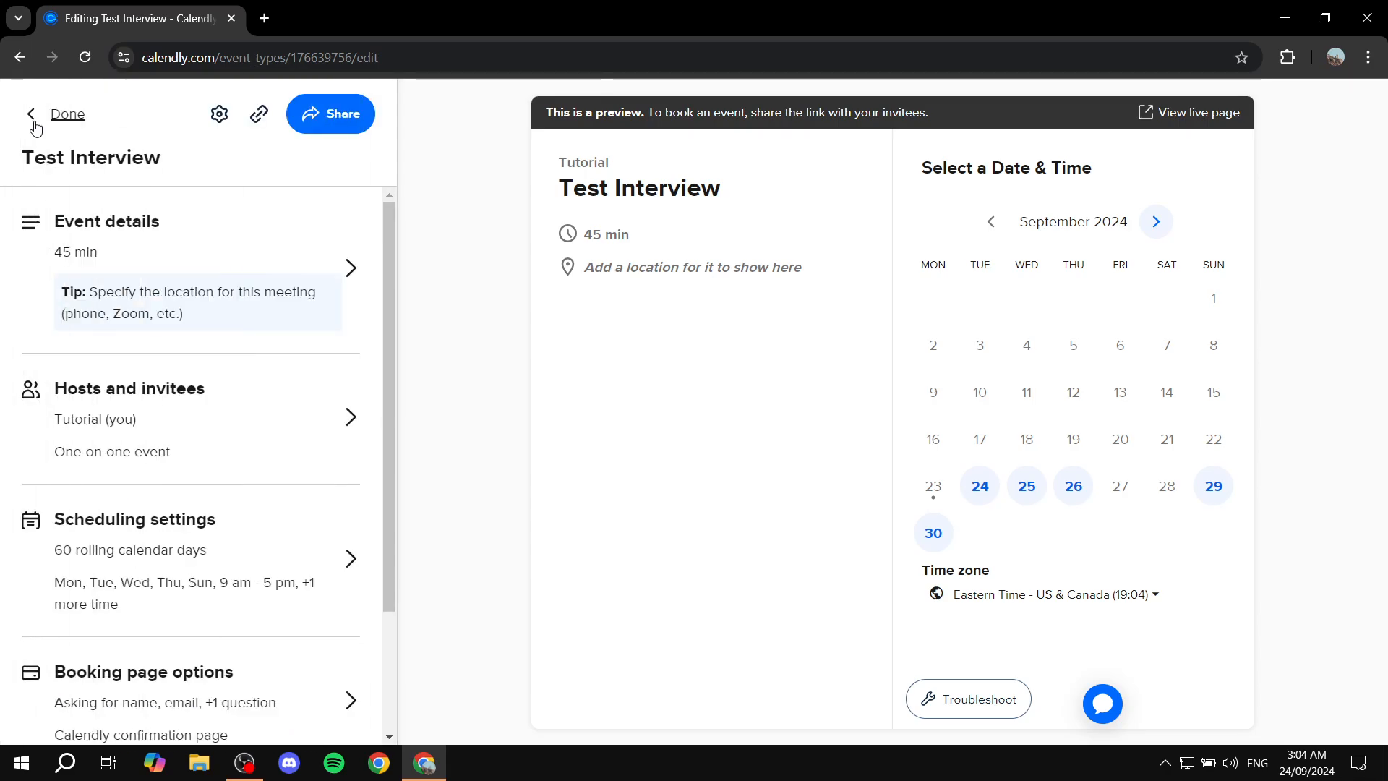
- Review the date range, host hours and event limits in the scheduling settings, and open the host's available hours
scroll(217, 318, down, 2)
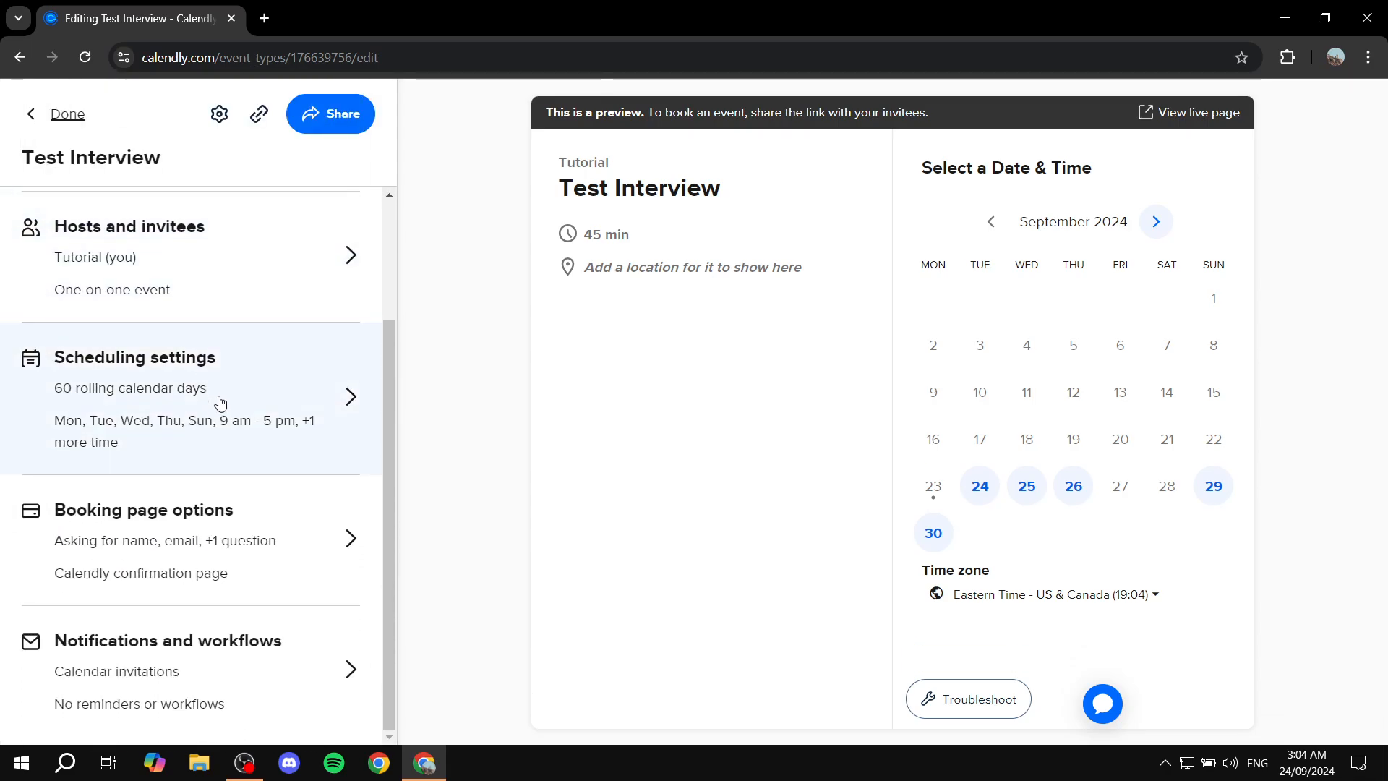
click(251, 388)
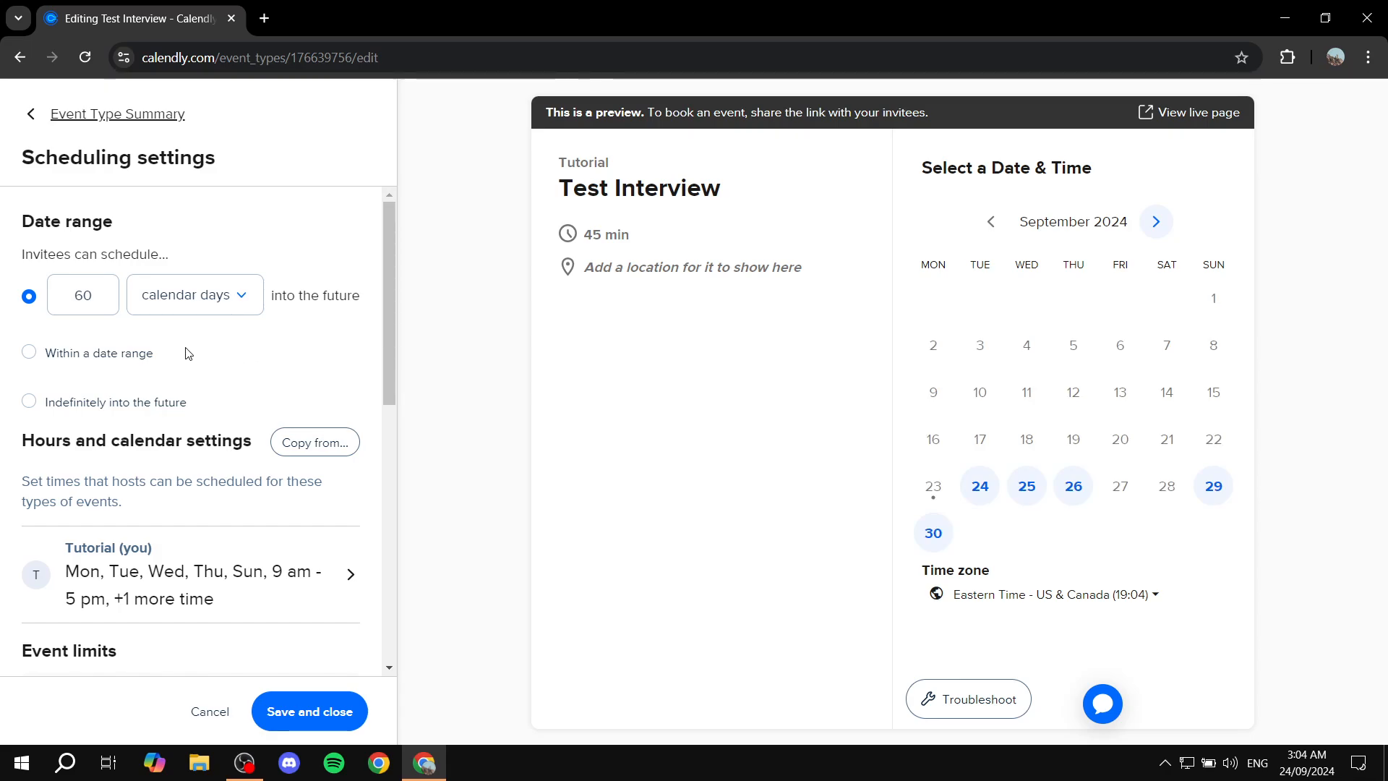
drag(20, 271, 179, 257)
click(195, 253)
drag(297, 291, 365, 295)
click(317, 346)
scroll(301, 347, down, 4)
scroll(190, 389, up, 1)
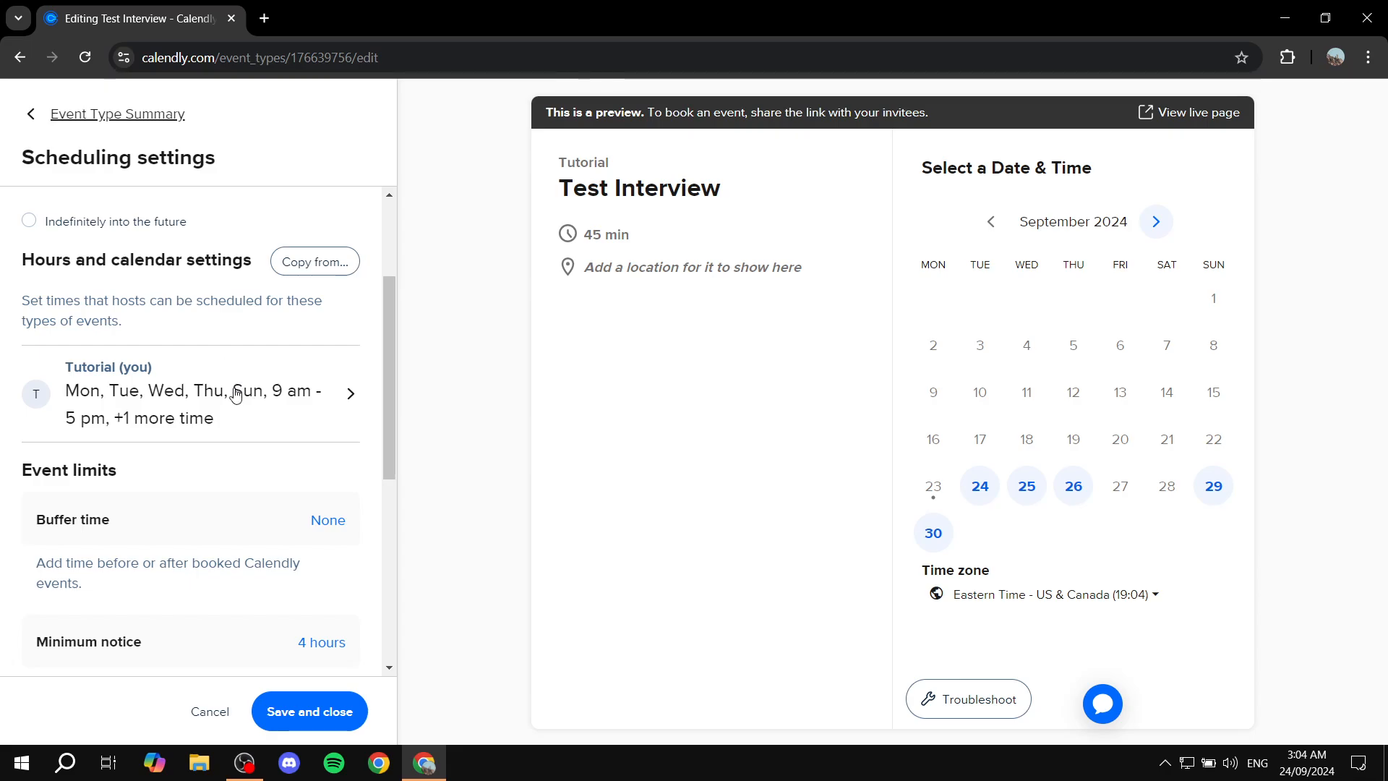
scroll(218, 389, down, 3)
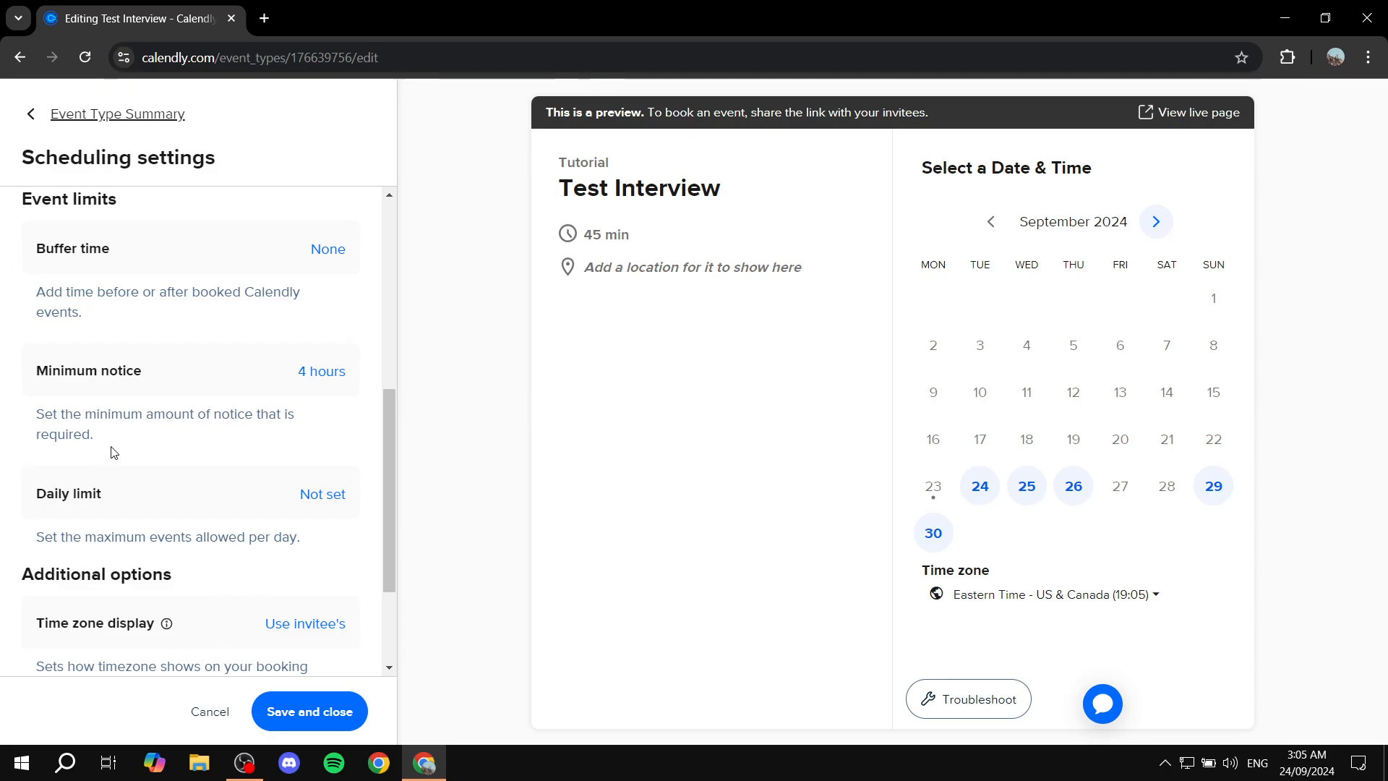
scroll(246, 468, up, 3)
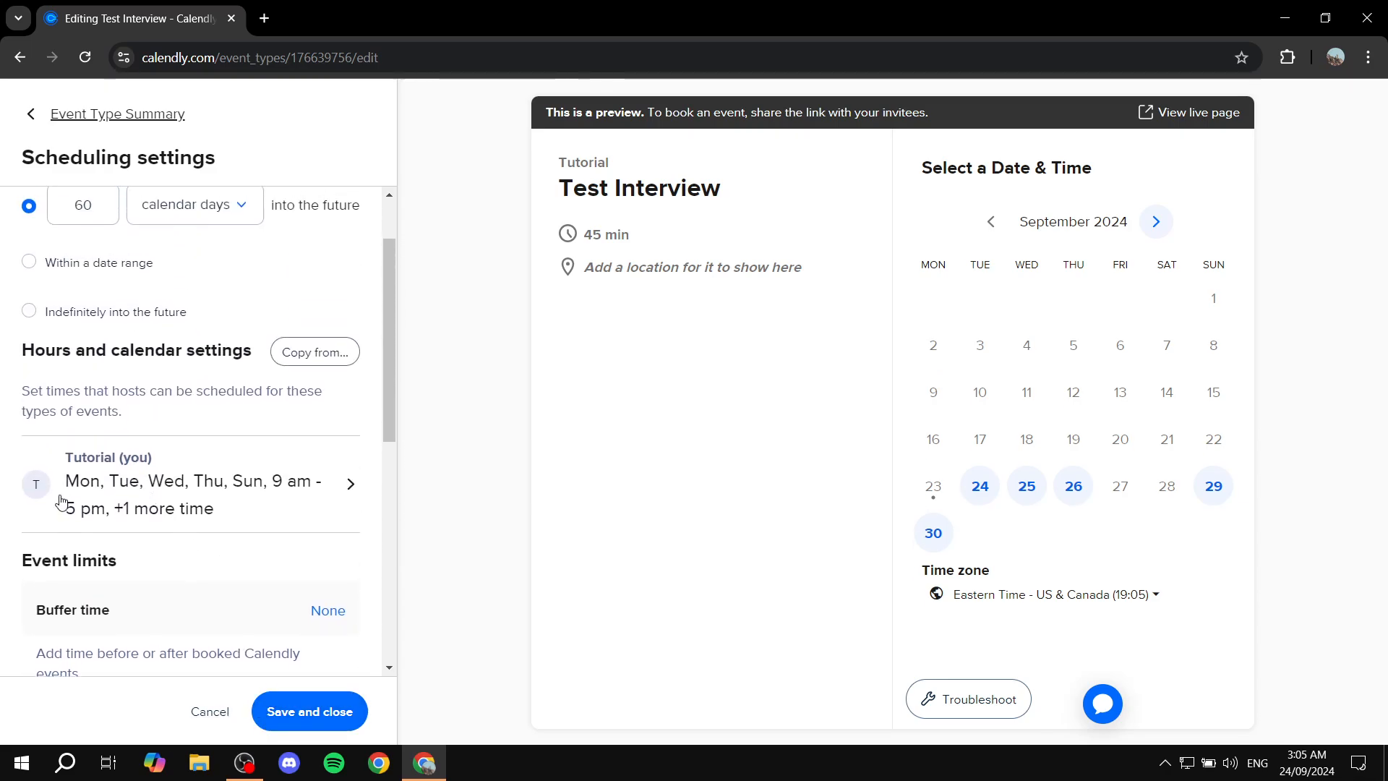
click(178, 395)
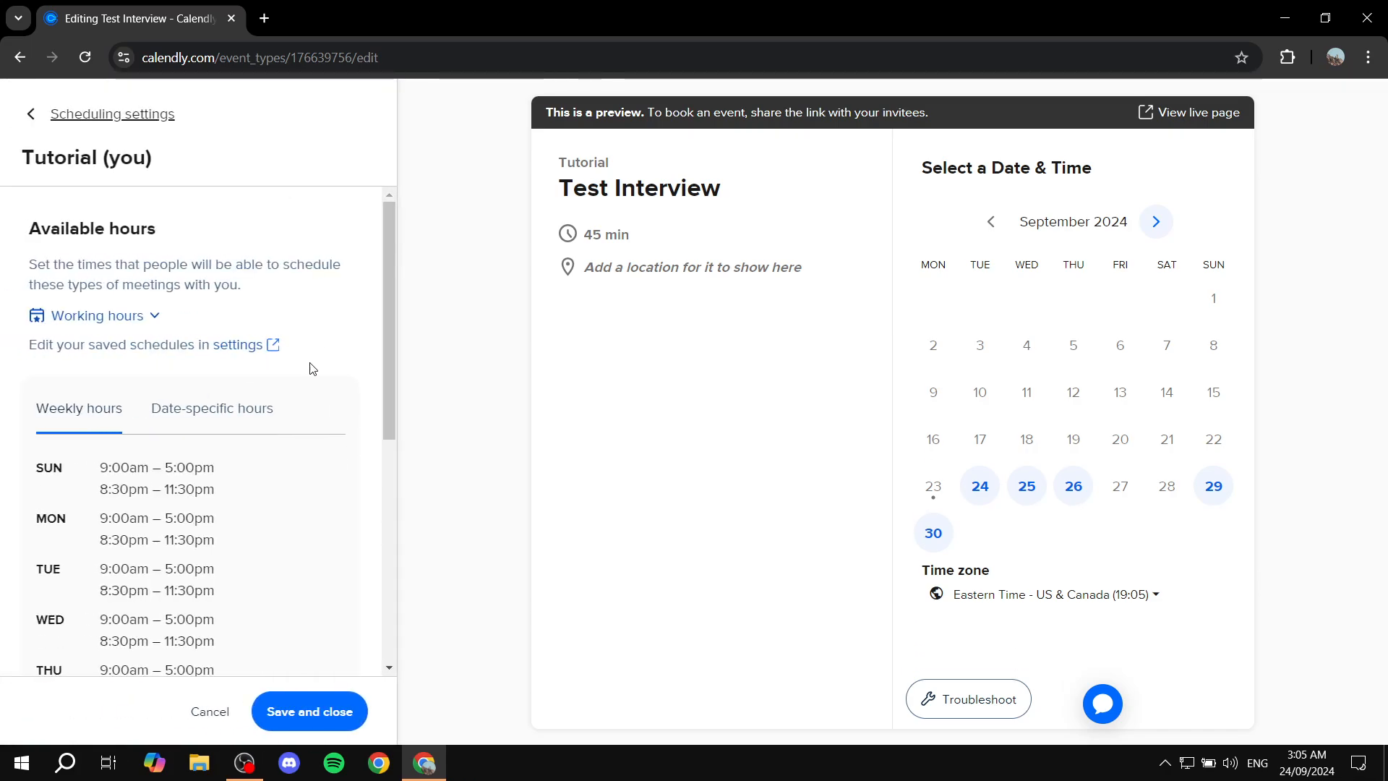
- Review the host's weekly available hours, go back to the event type summary and return to the list of event types
scroll(167, 448, down, 5)
scroll(297, 376, up, 3)
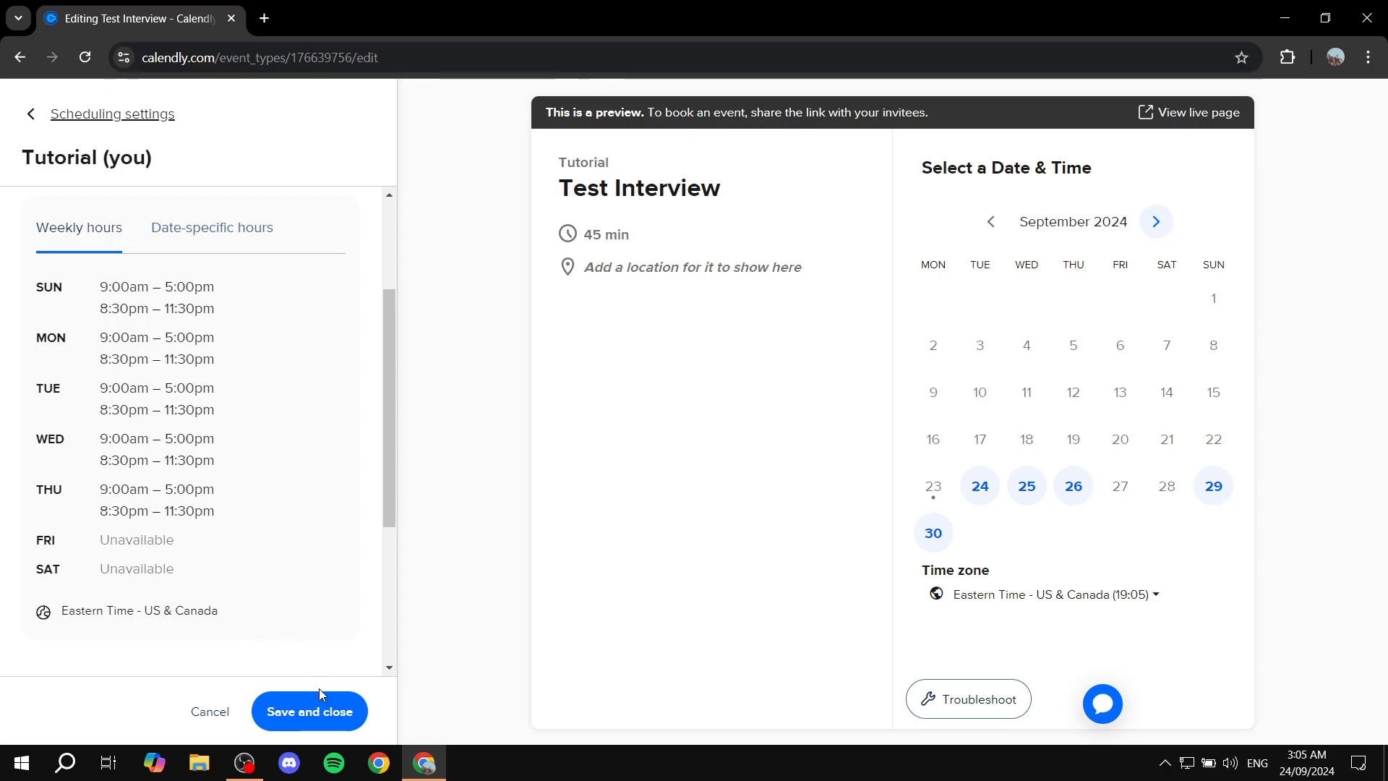
click(29, 118)
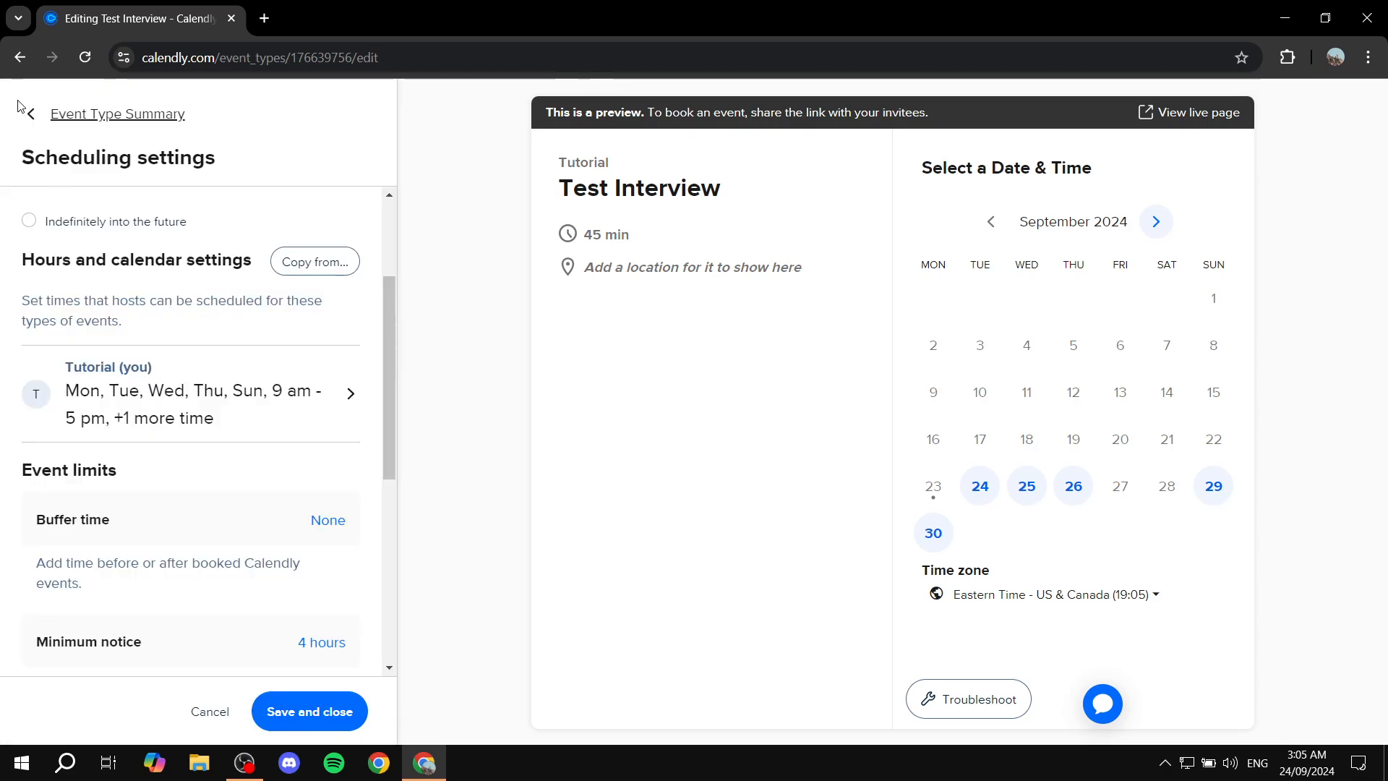
click(30, 115)
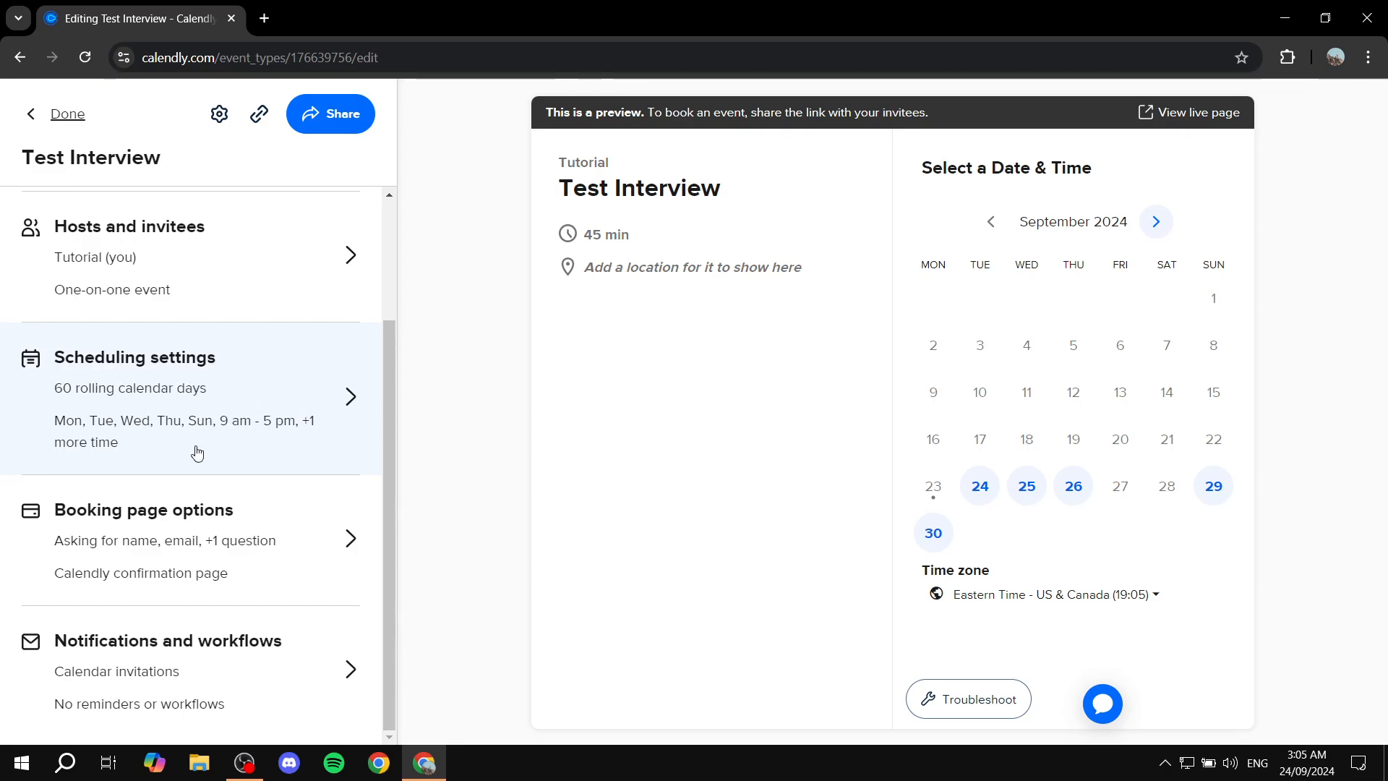
scroll(285, 506, up, 3)
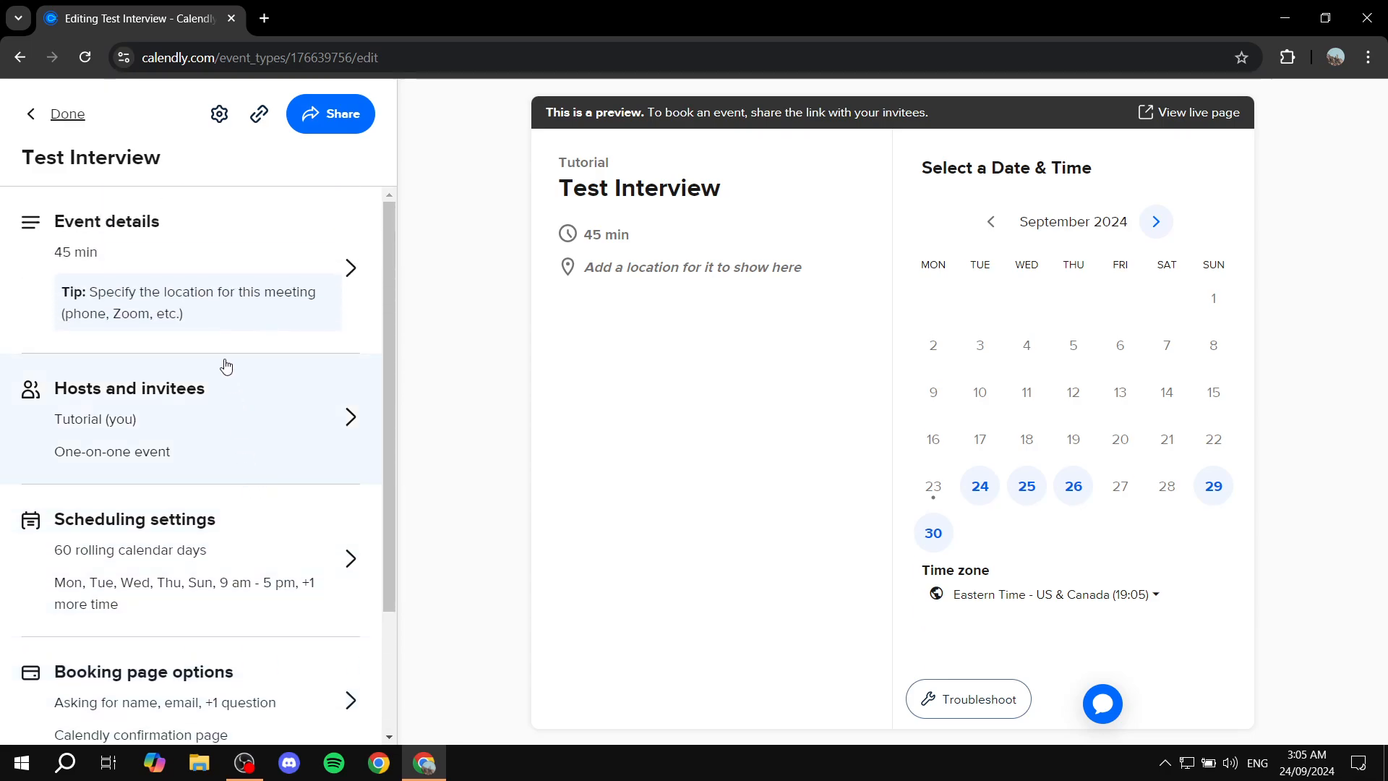
click(36, 127)
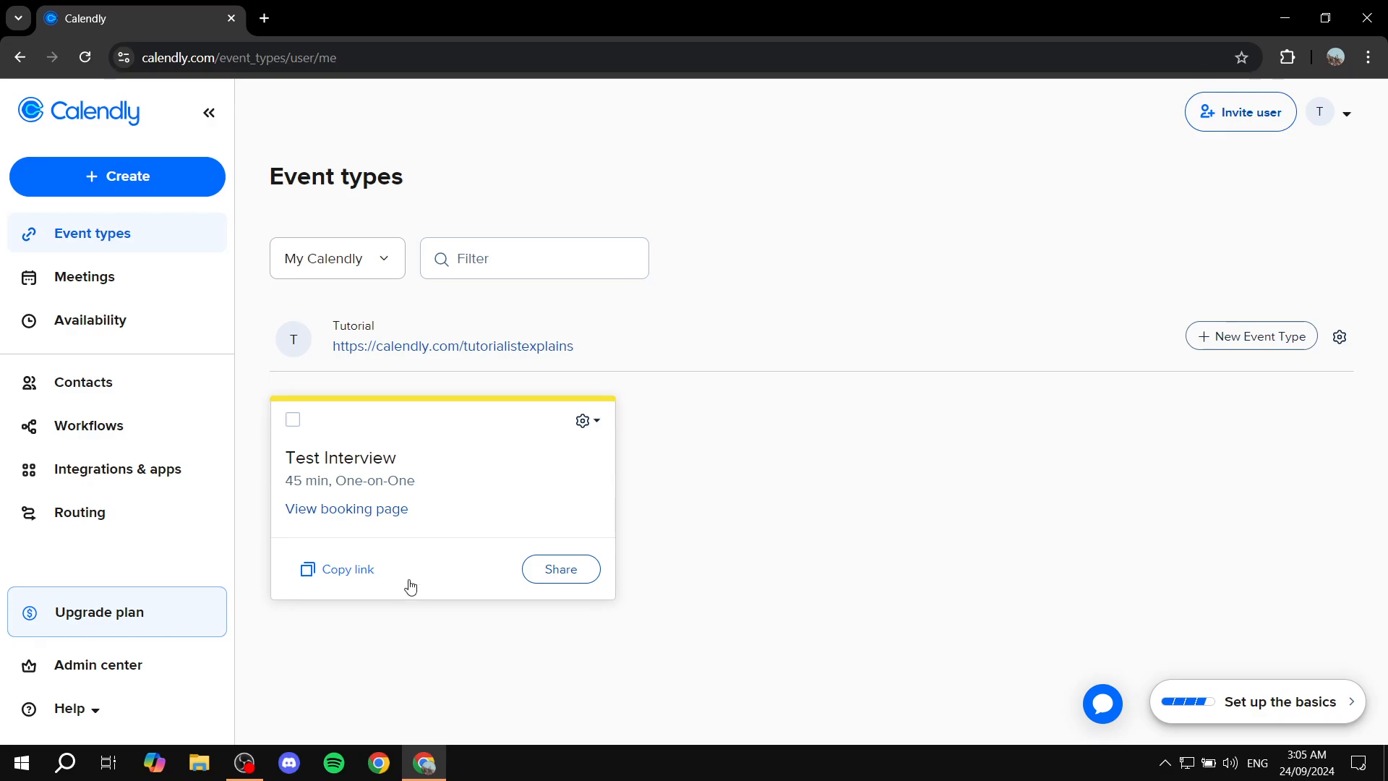
- Copy the Test Interview booking link, examine its link-sharing and website-embedding options, and close the sharing dialog
click(345, 577)
click(547, 573)
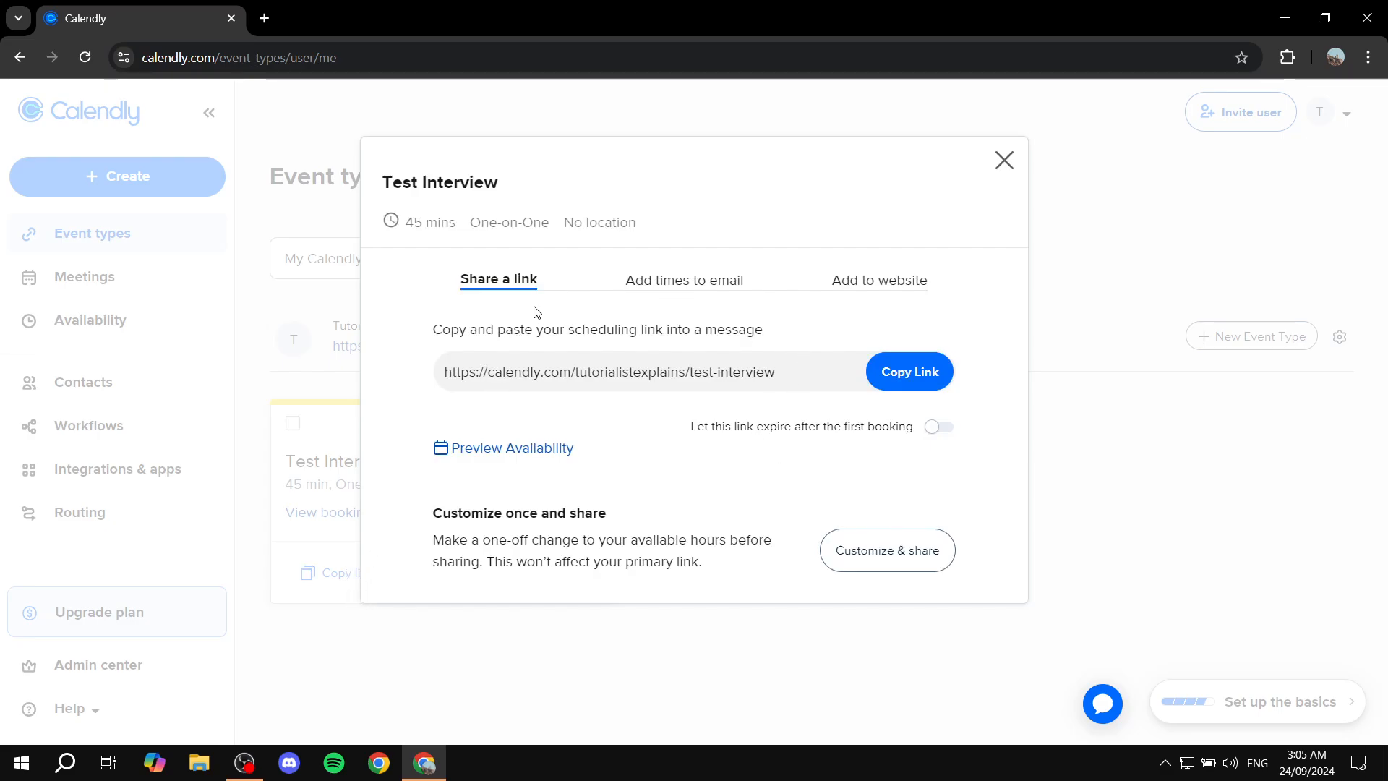
click(843, 288)
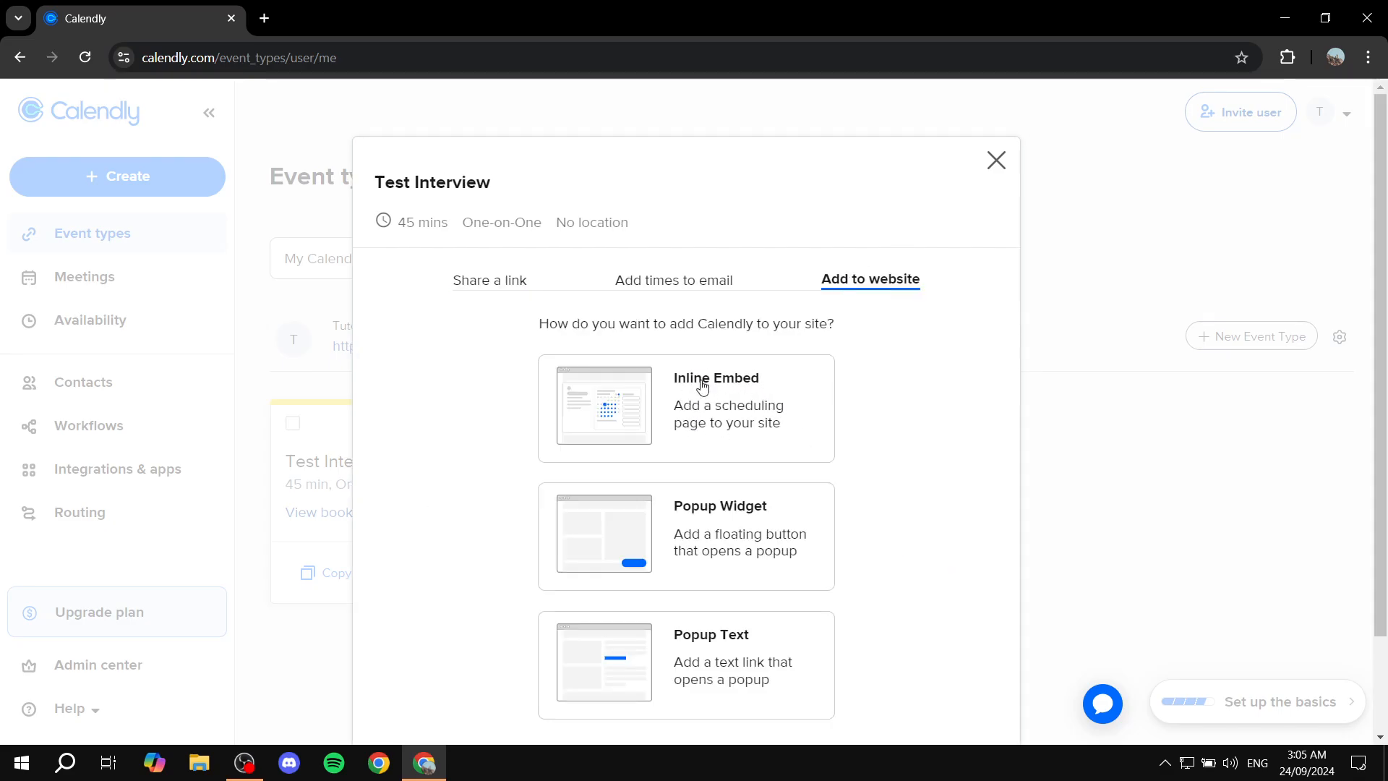
scroll(774, 558, down, 2)
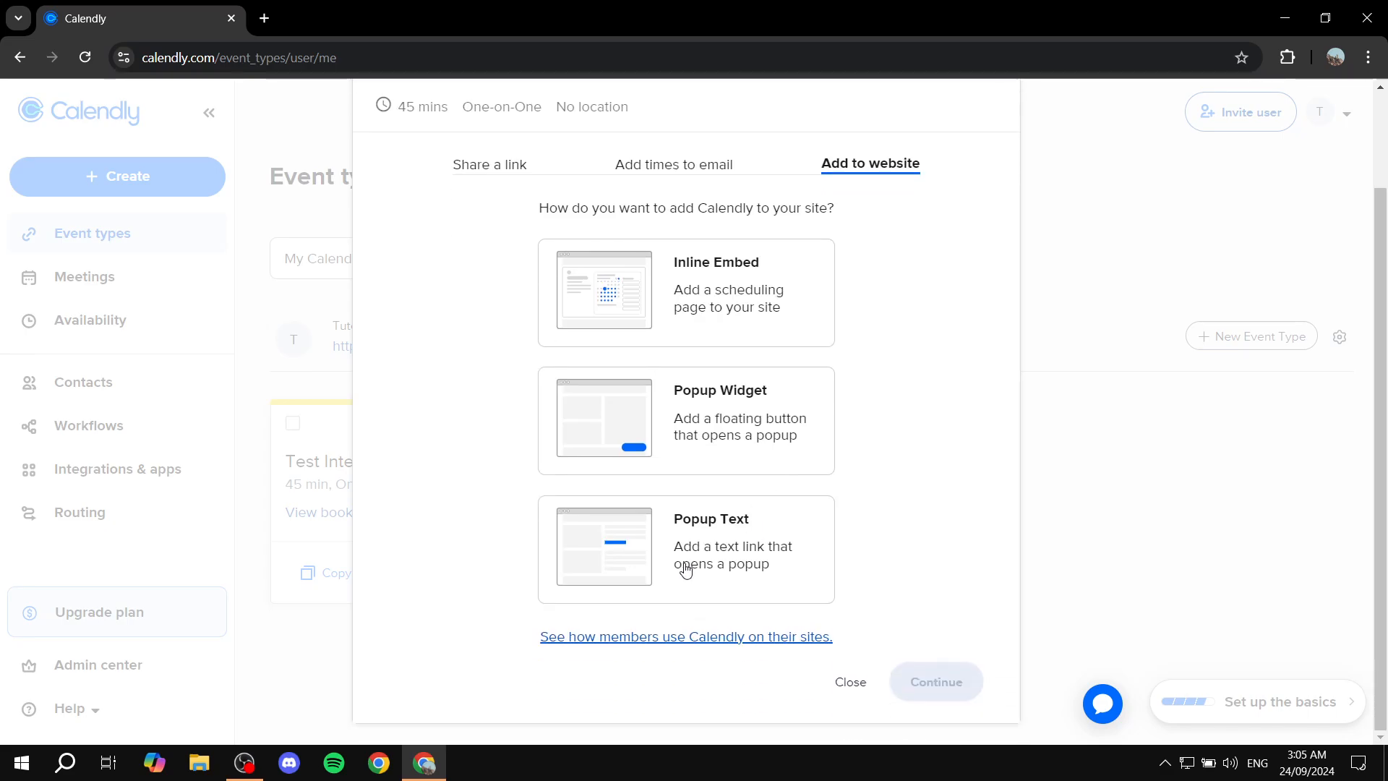
scroll(752, 458, up, 2)
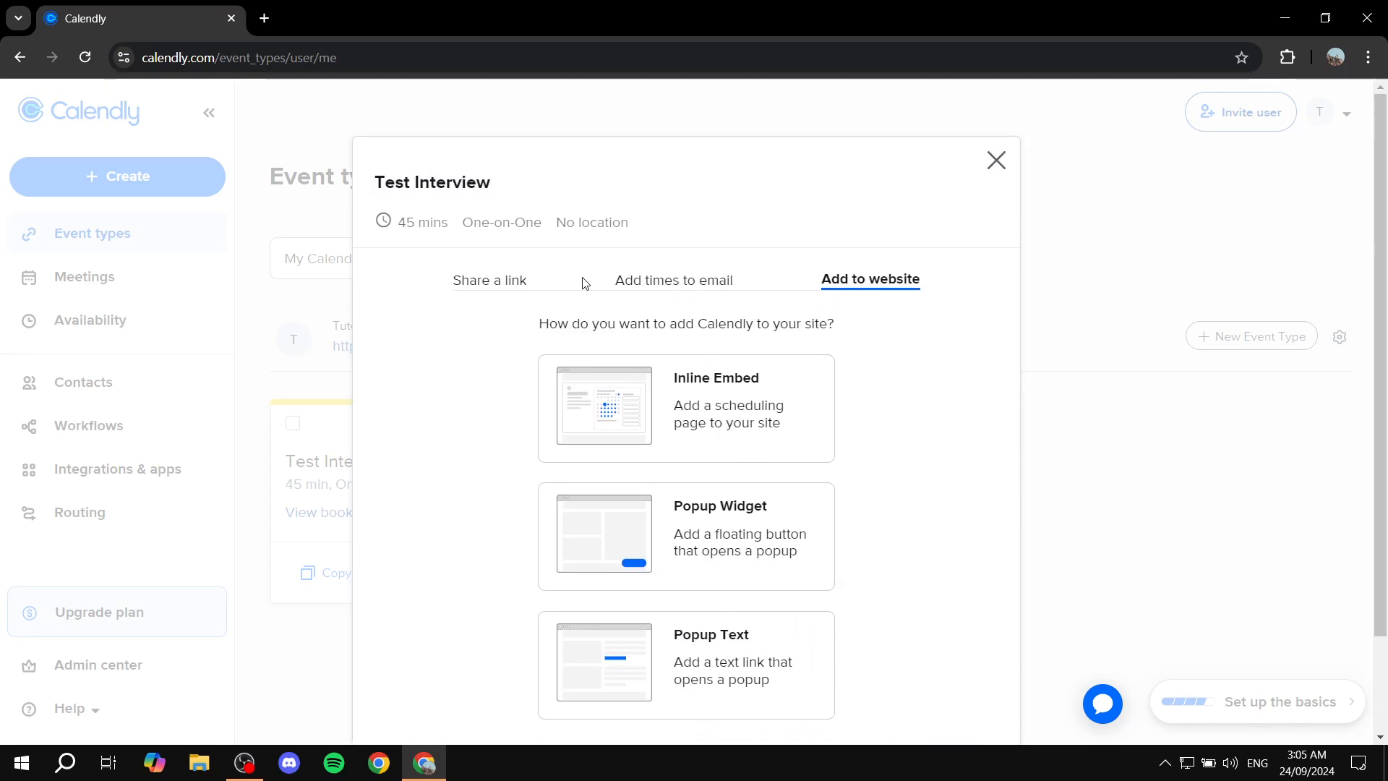
click(466, 282)
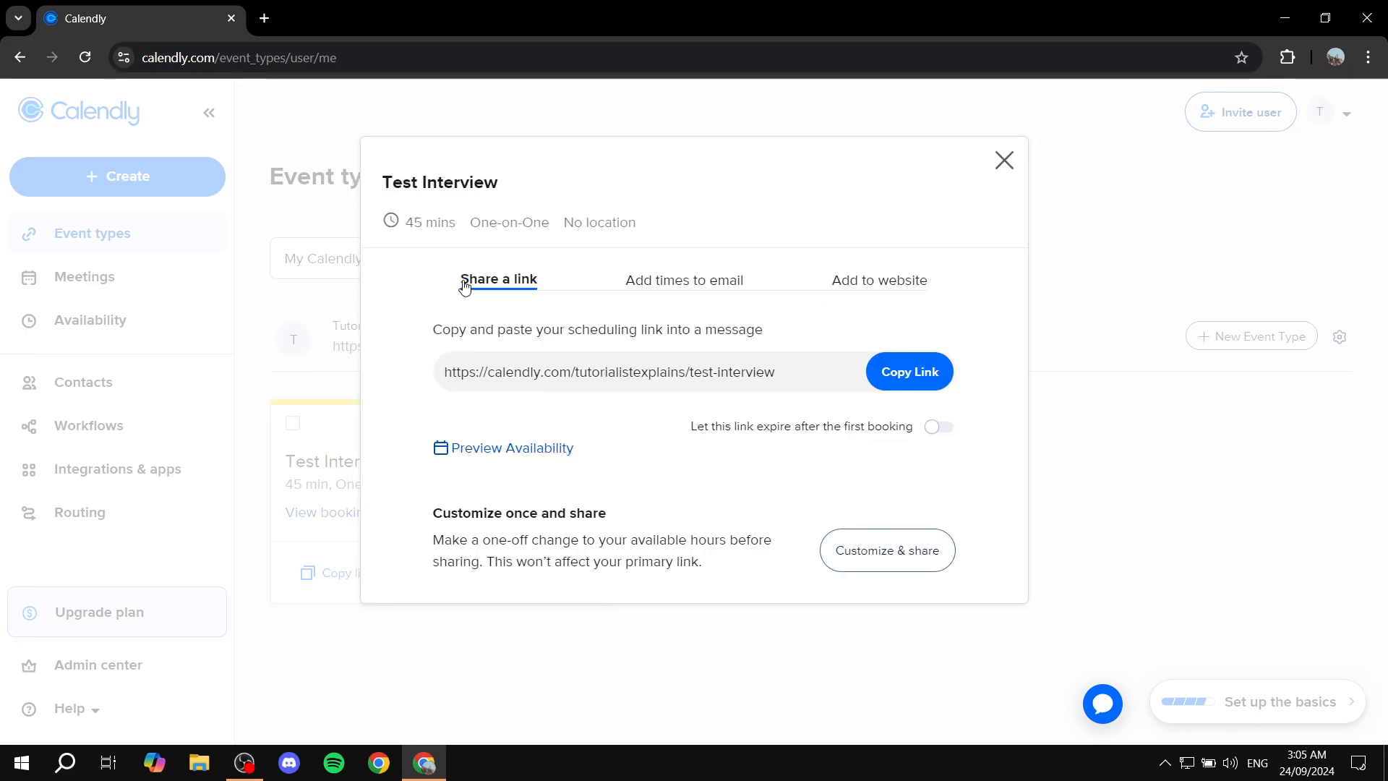
click(1004, 160)
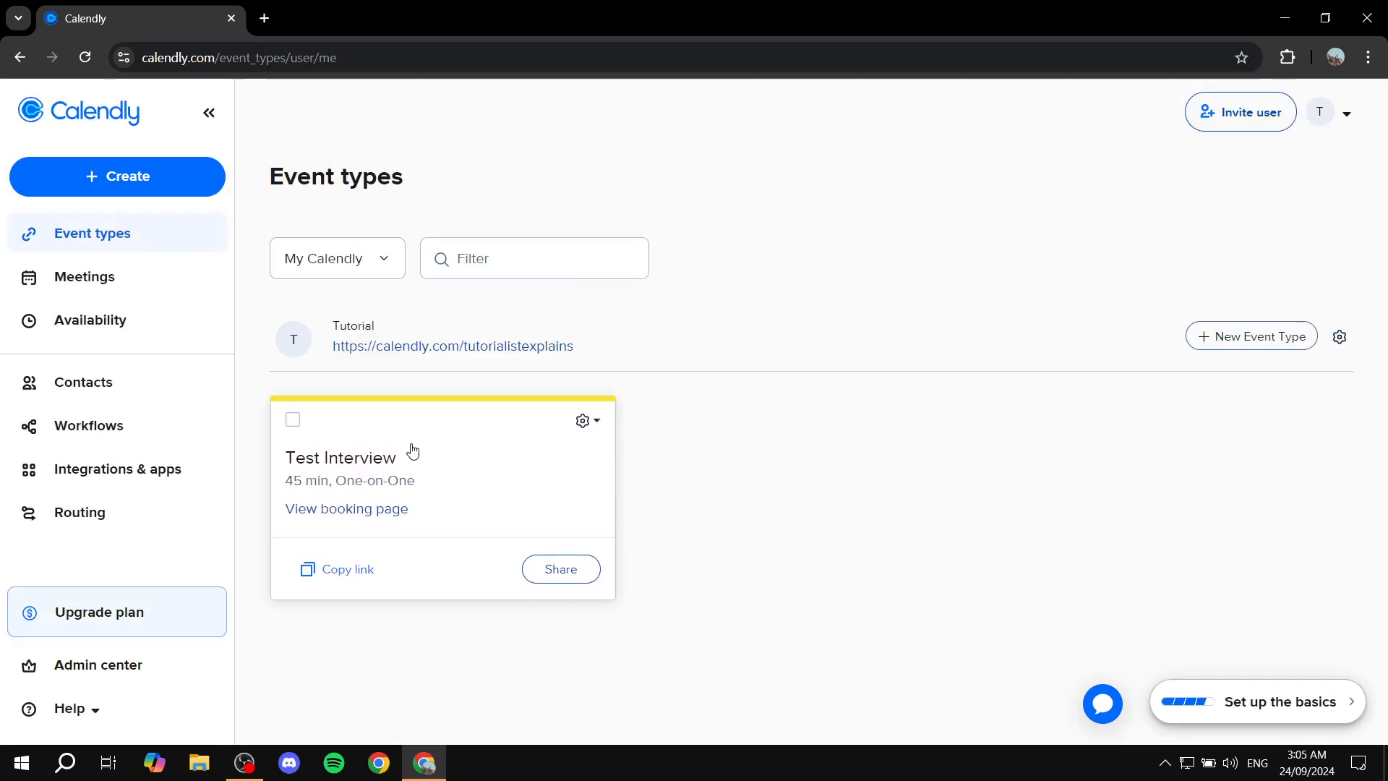